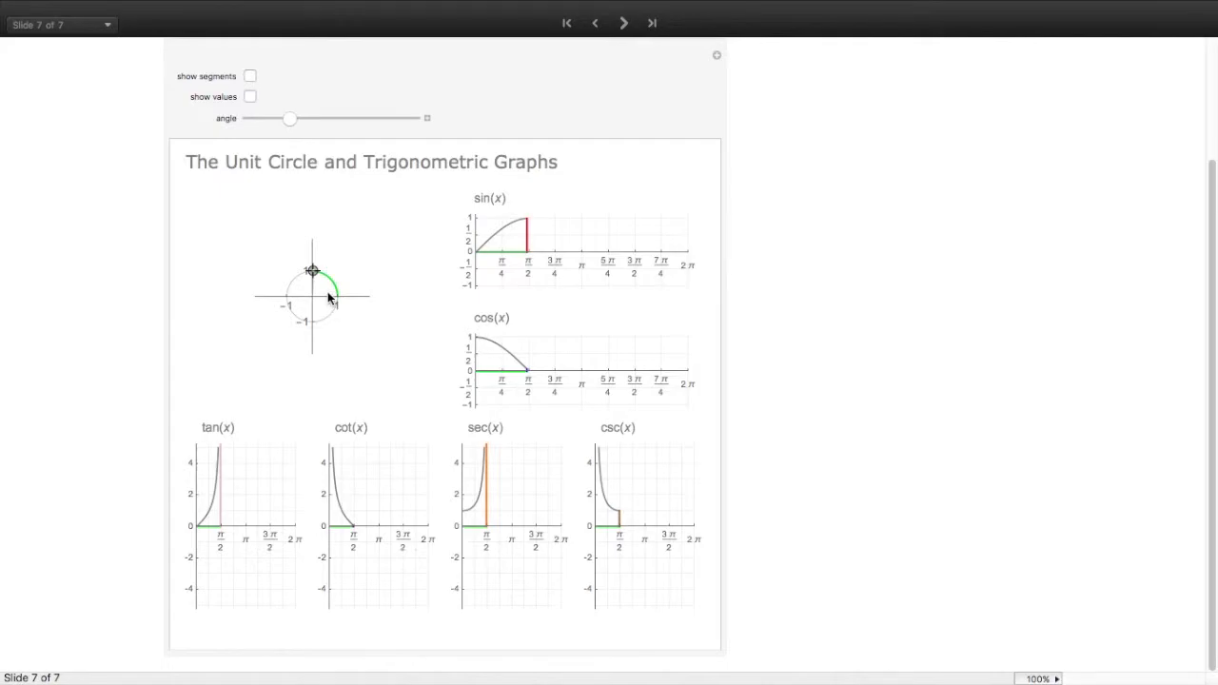
- Turn on the value display for the trigonometric graphs and animate the angle around the unit circle
left_click(249, 98)
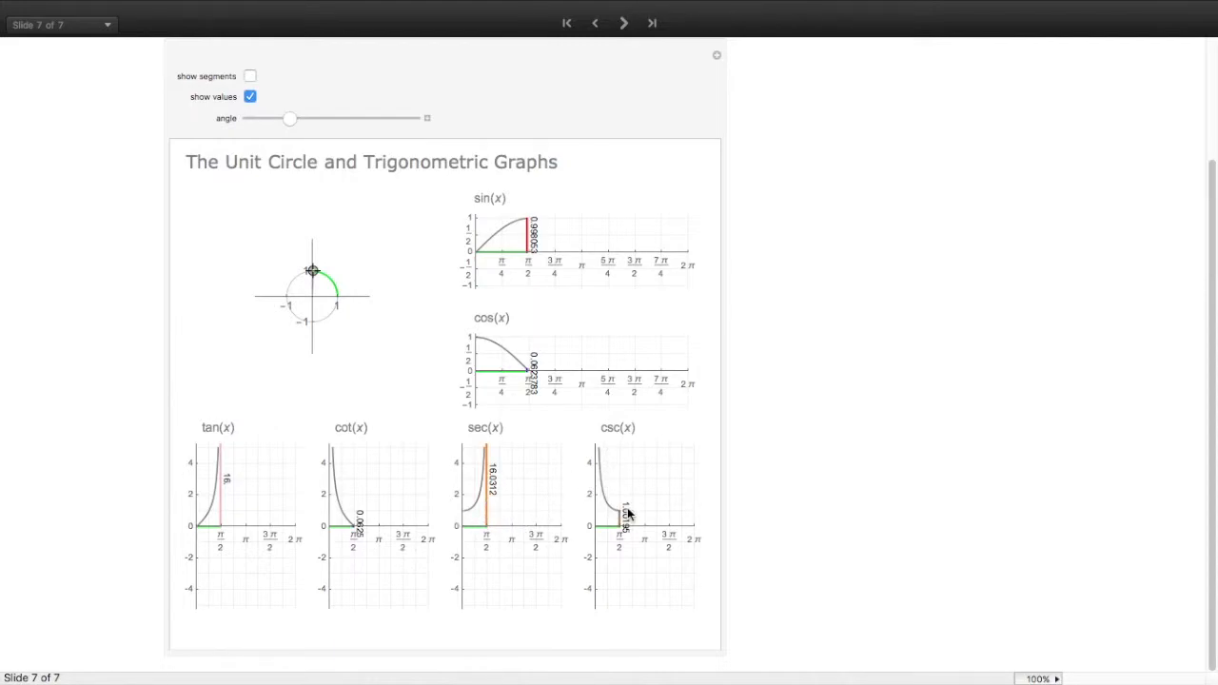
left_click_drag(314, 273, 298, 324)
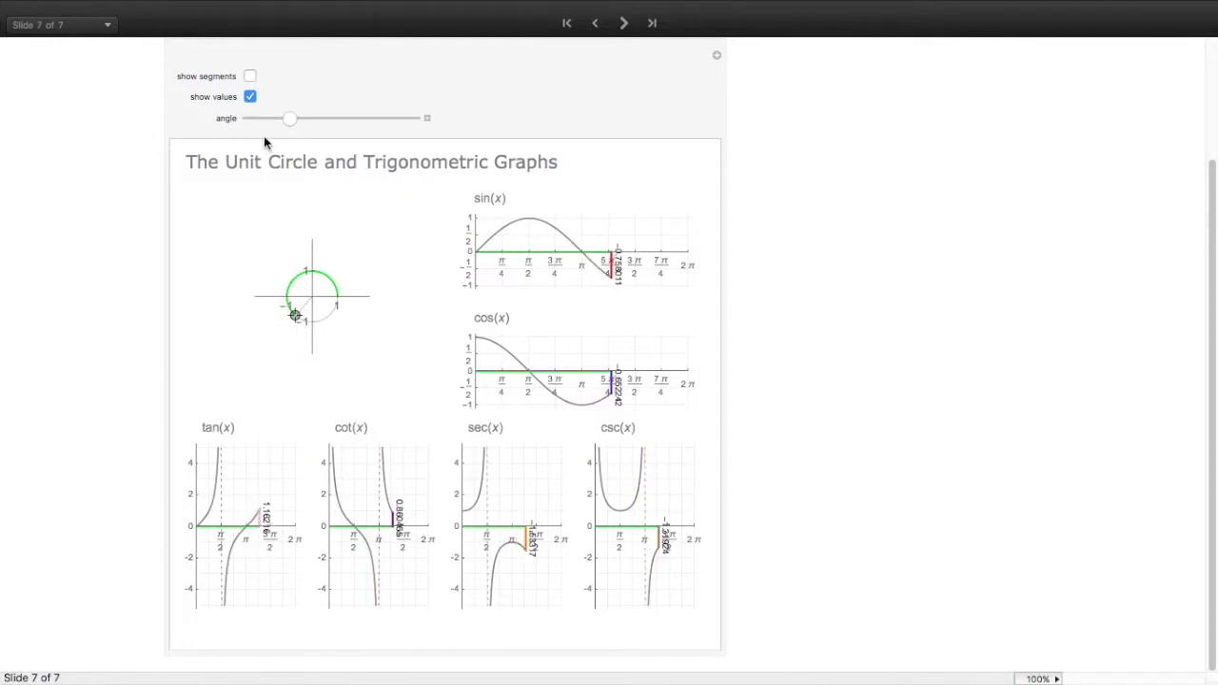
left_click(302, 118)
left_click(424, 119)
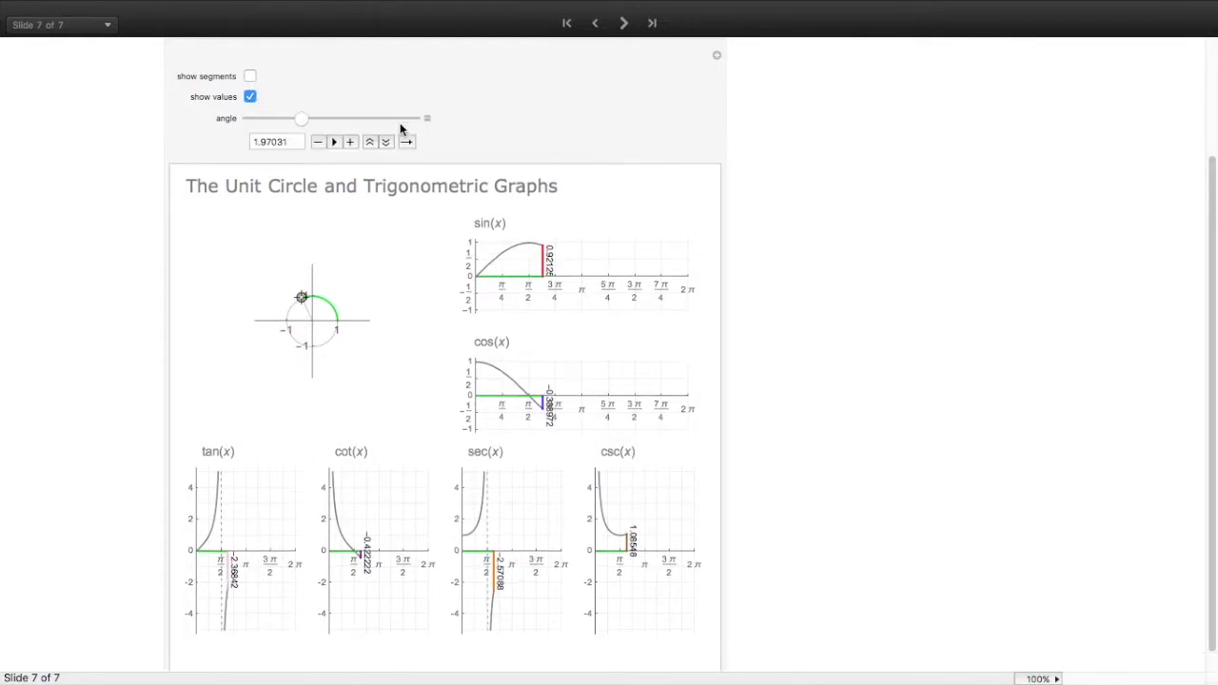
left_click(338, 142)
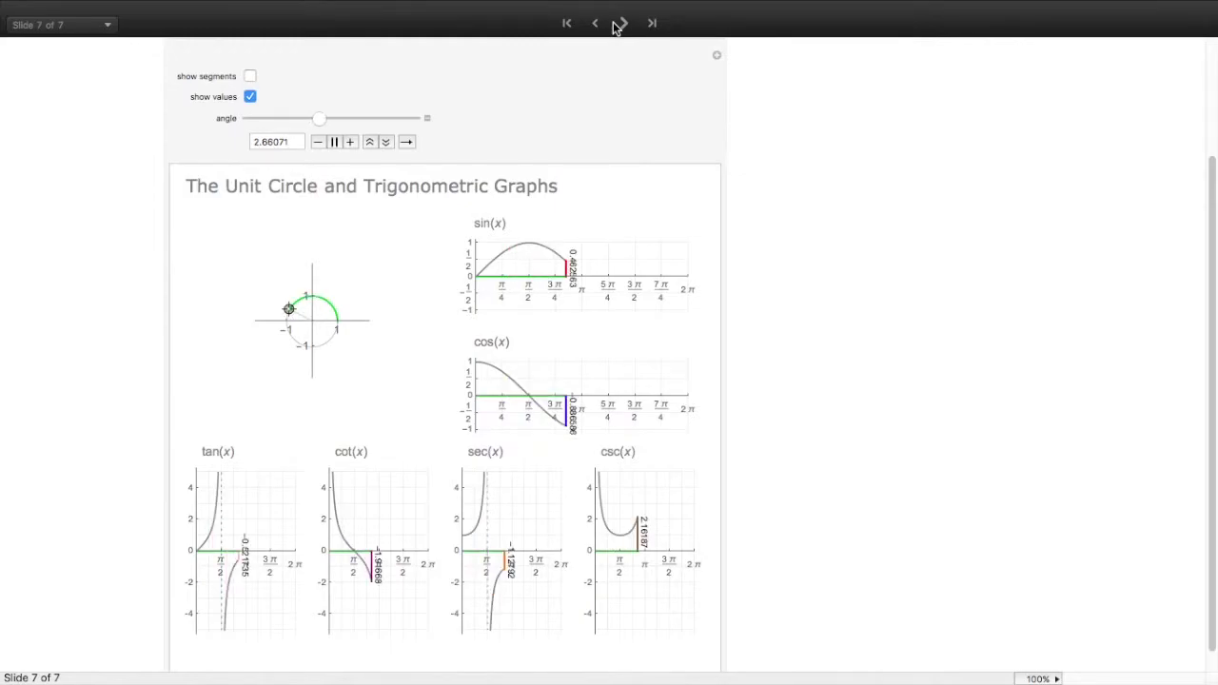
- Switch to Microsoft Excel and create a blank workbook in an enlarged window
key("super+space")
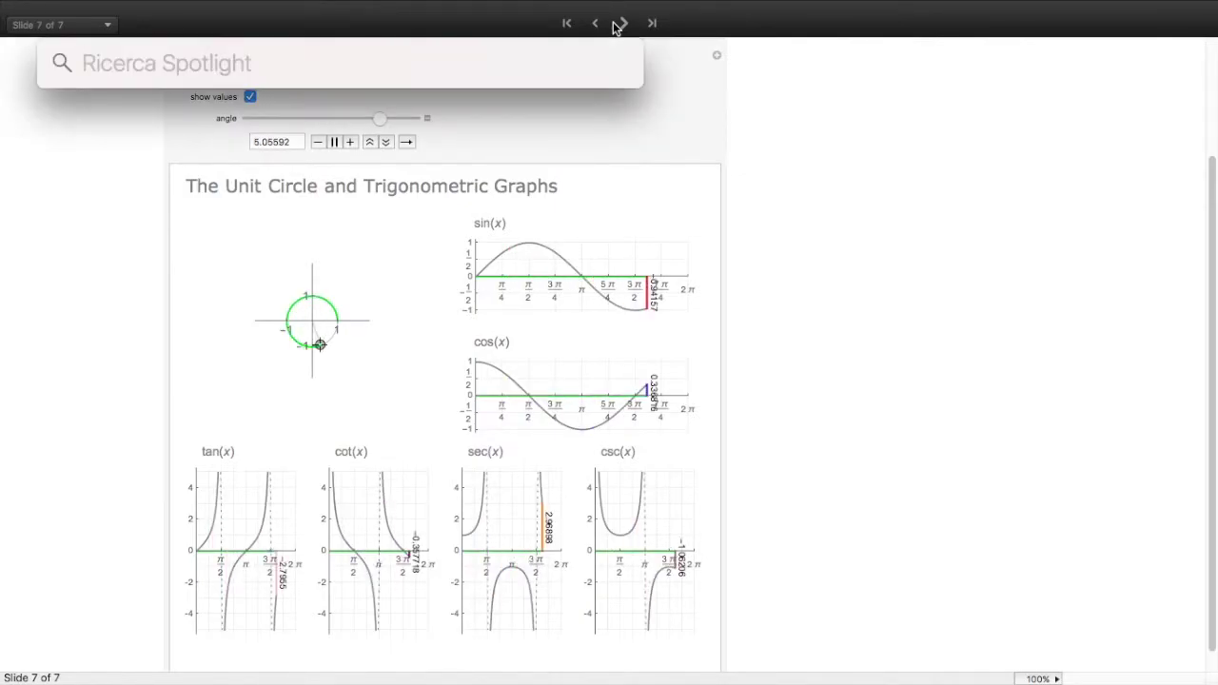
type("excel")
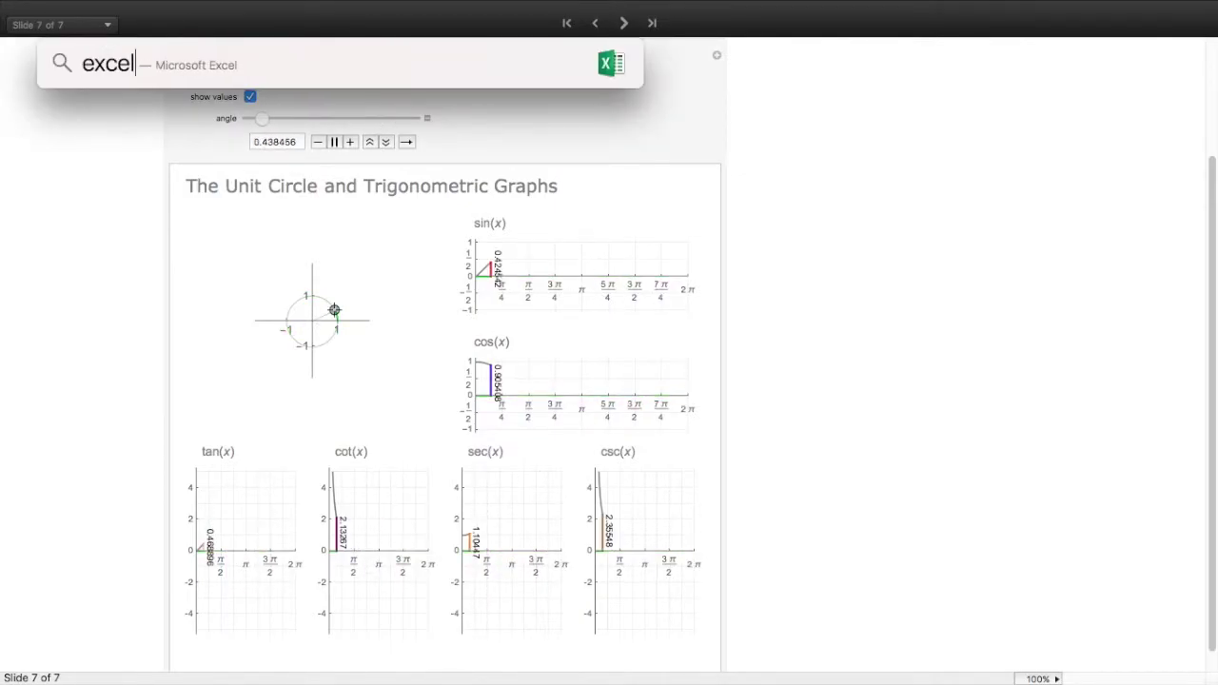
key("Return")
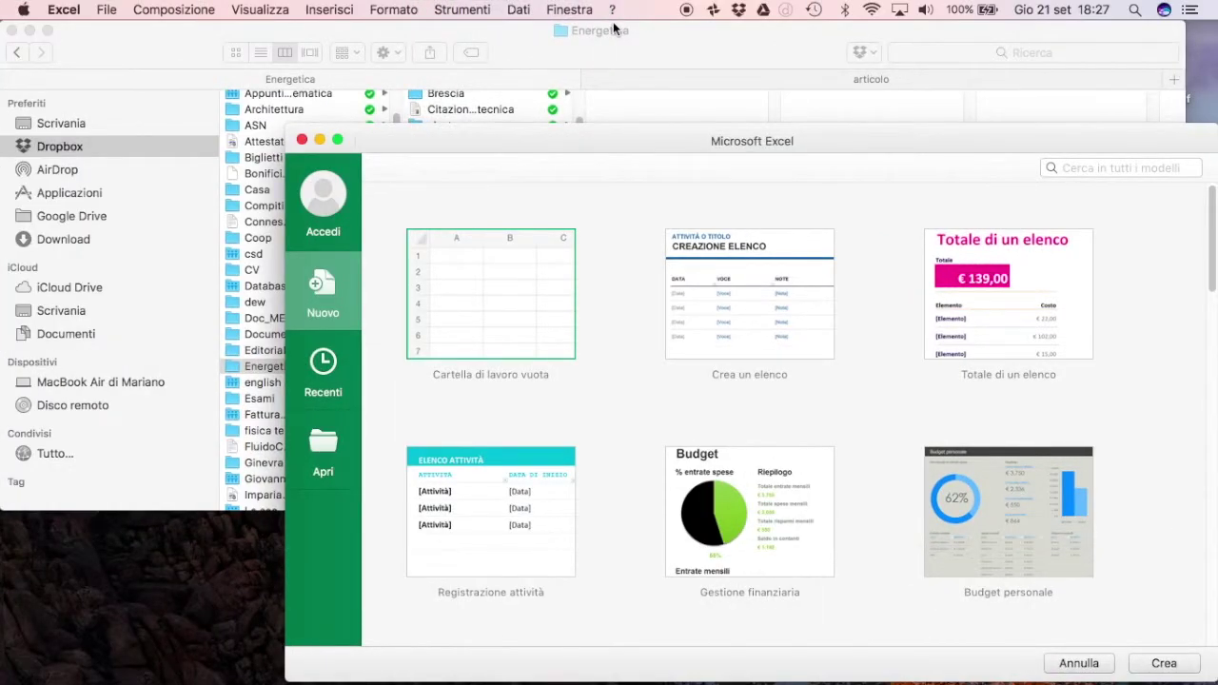
left_click(340, 138)
left_click(190, 181)
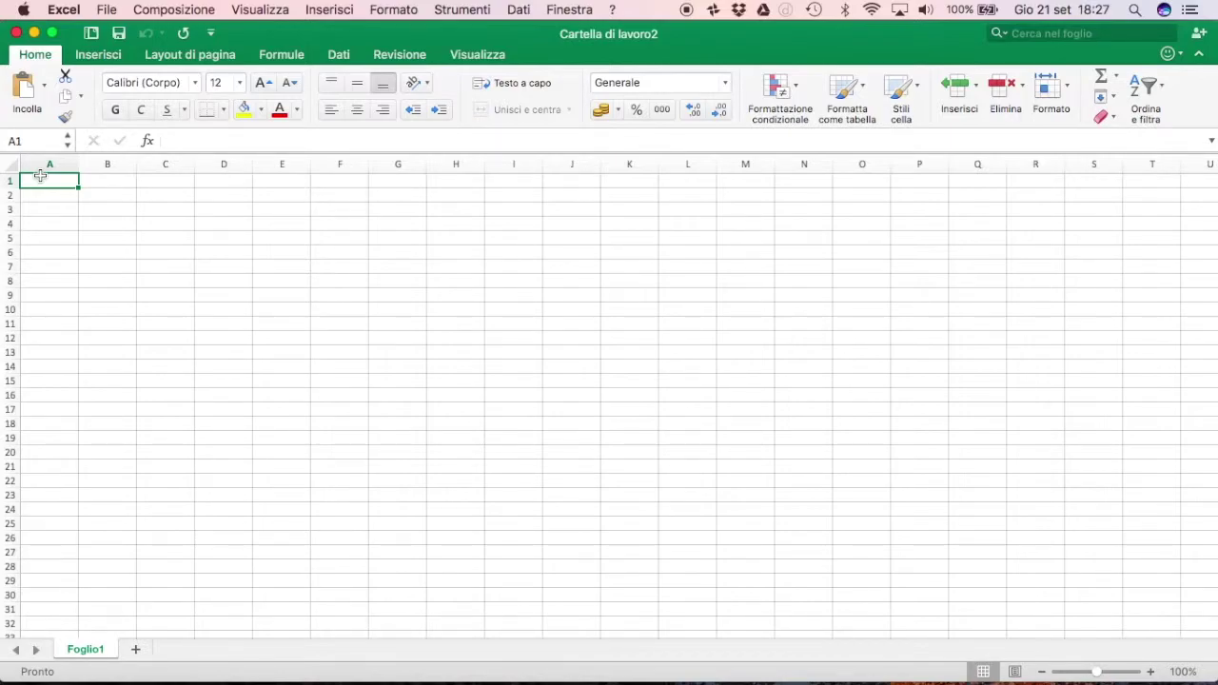
- Enter the column headers deg, rad, cos(x), Sen(x) and Tan(x) in cells A1 to E1
type("deg")
key("Tab")
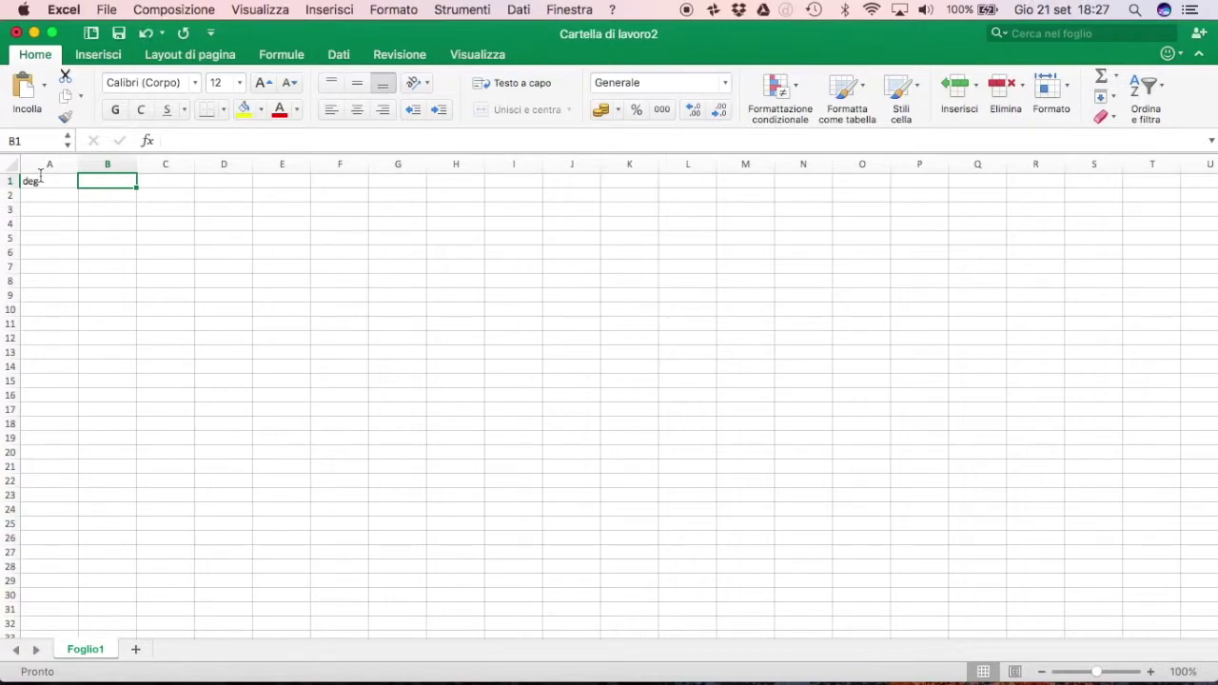
type("rad")
key("Tab")
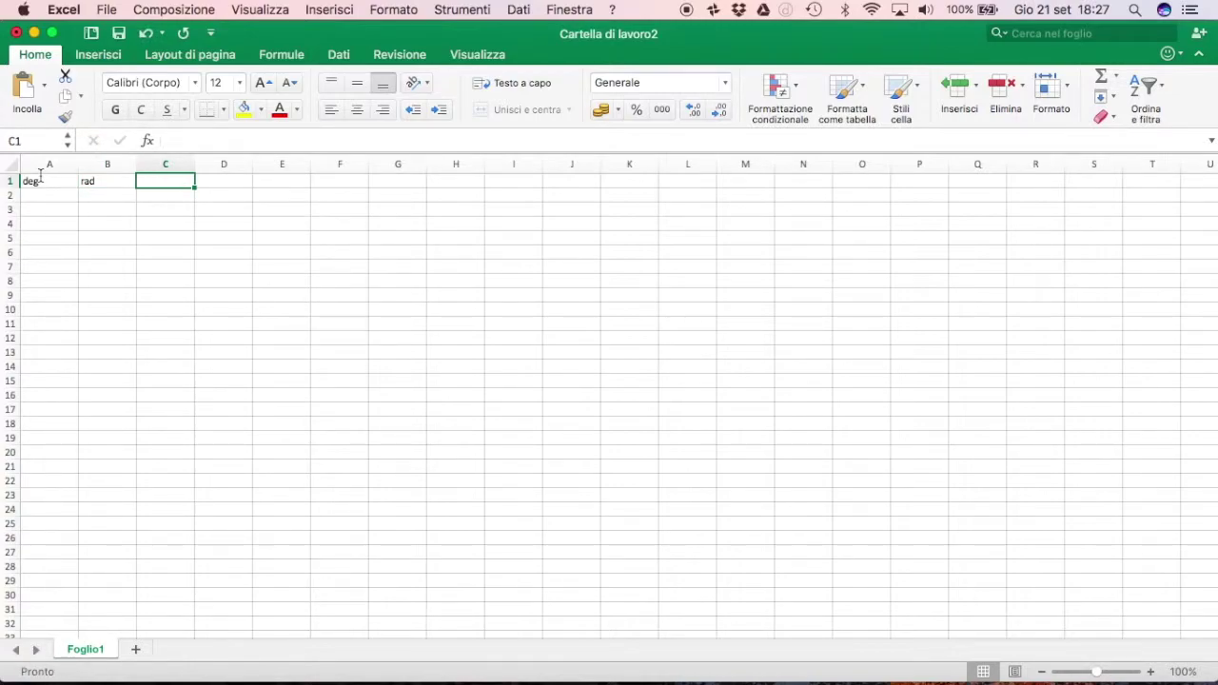
type("cos(x")
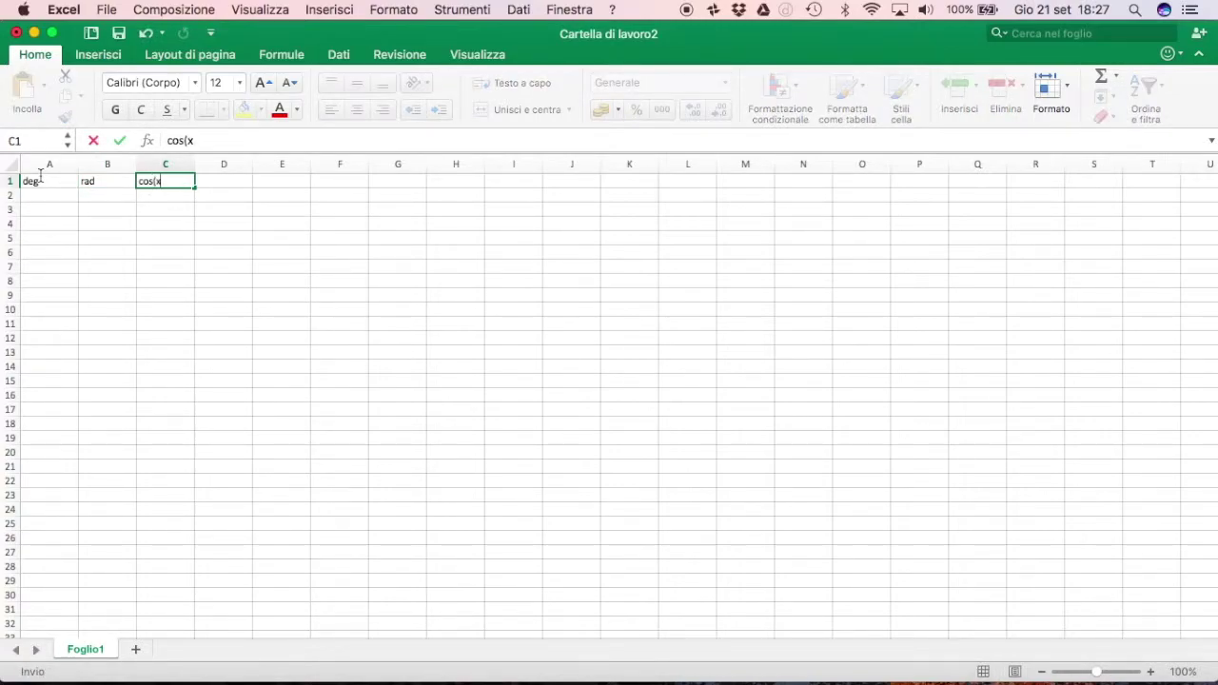
key("Tab")
type("S")
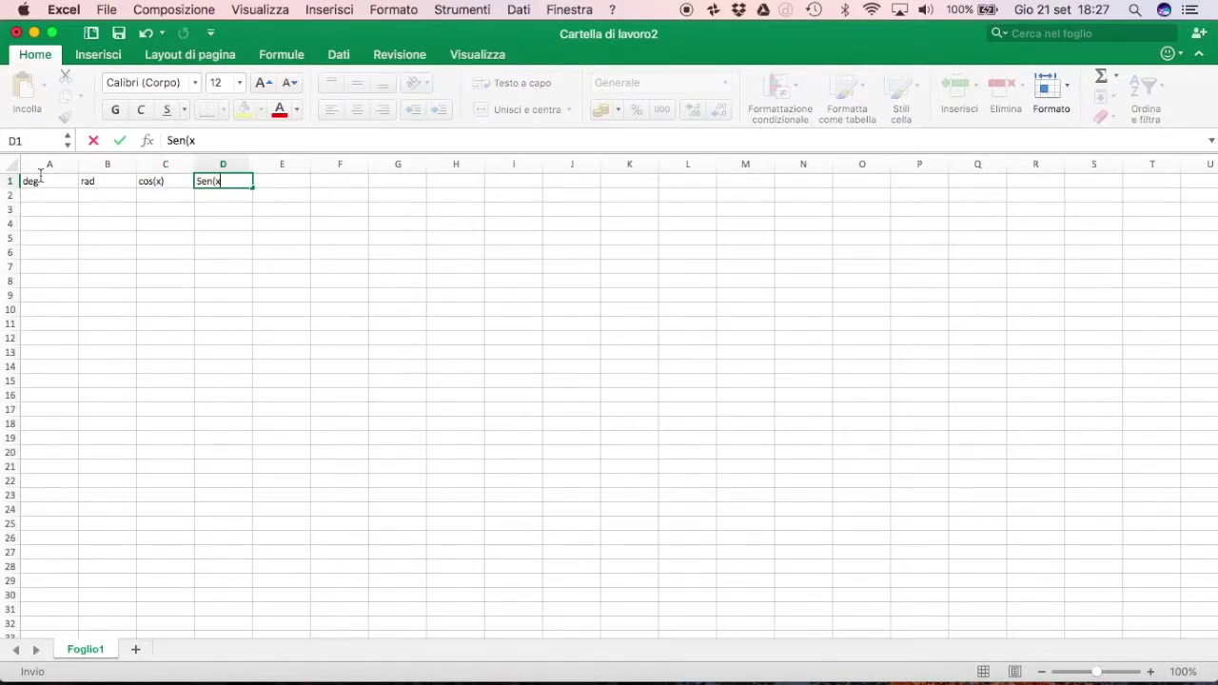
type("en(x)")
key("Tab")
type("Tan")
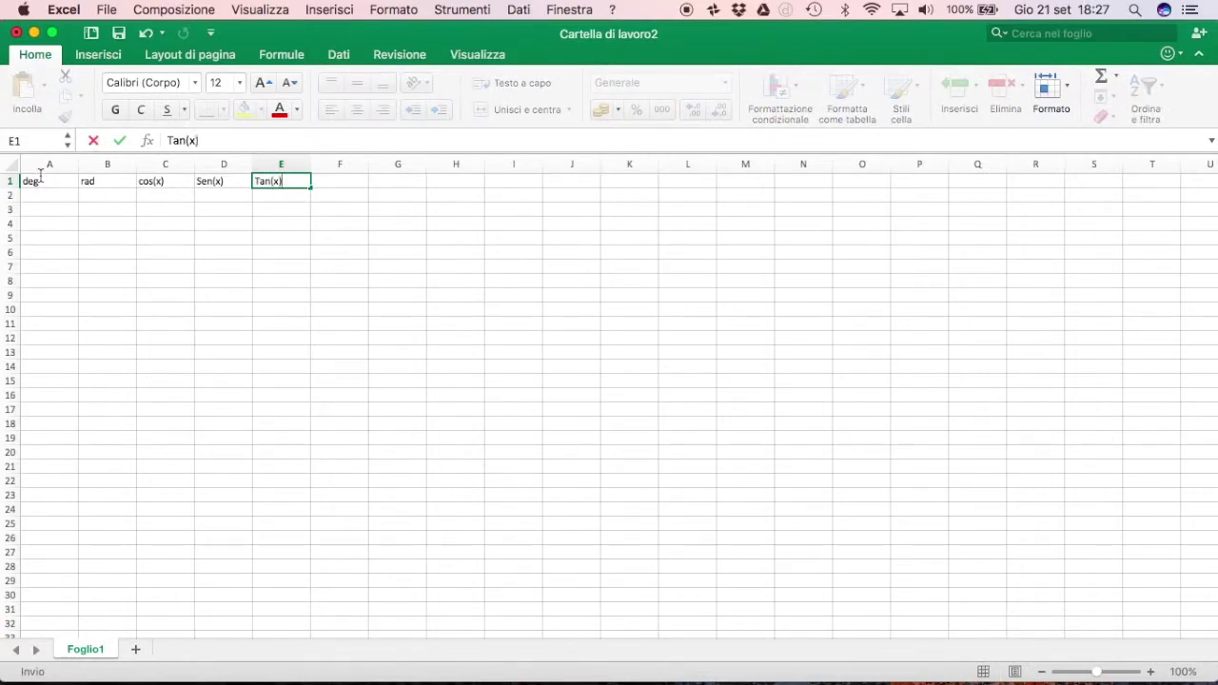
key("Return")
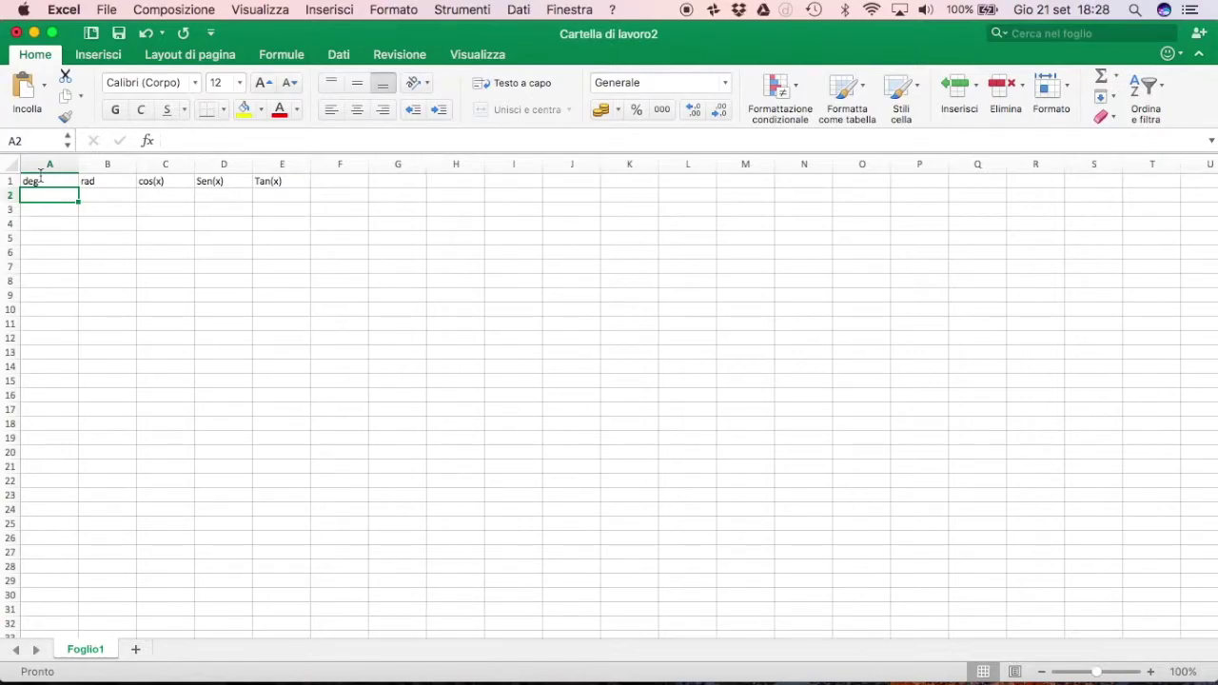
- Fill the deg column from A2 to A15 with angles from 0 to 390 in increments of 30
type("0")
key("Return")
type("30")
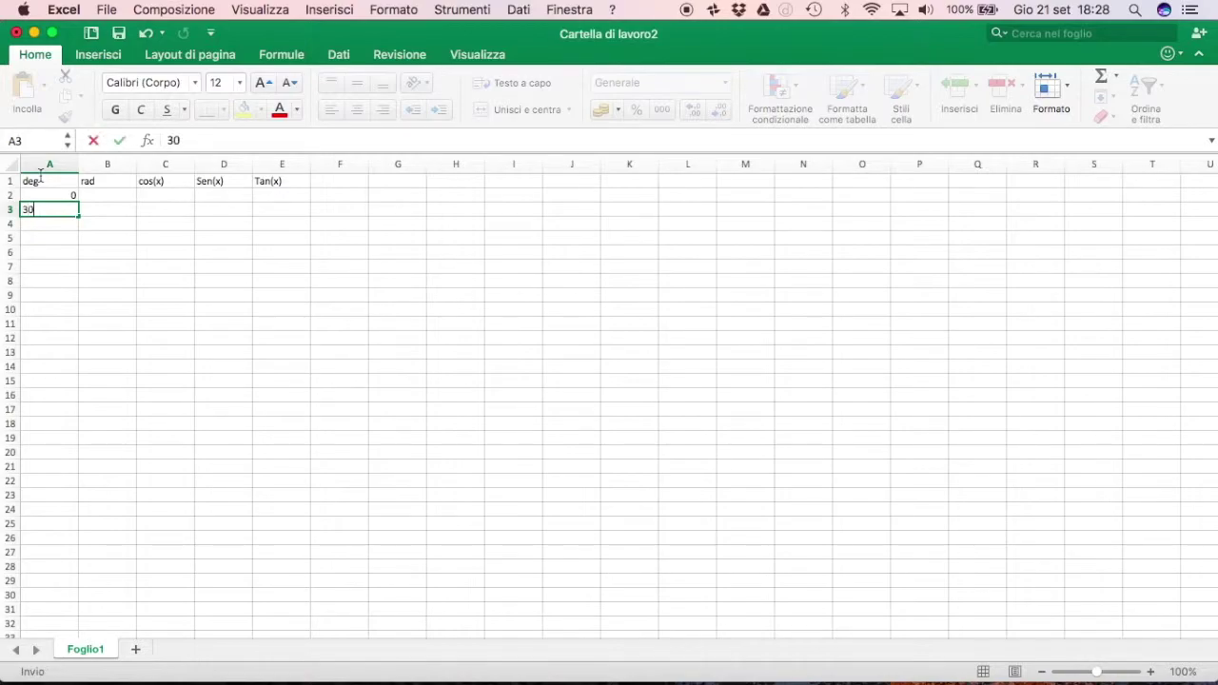
key("Return")
type("60")
key("Return")
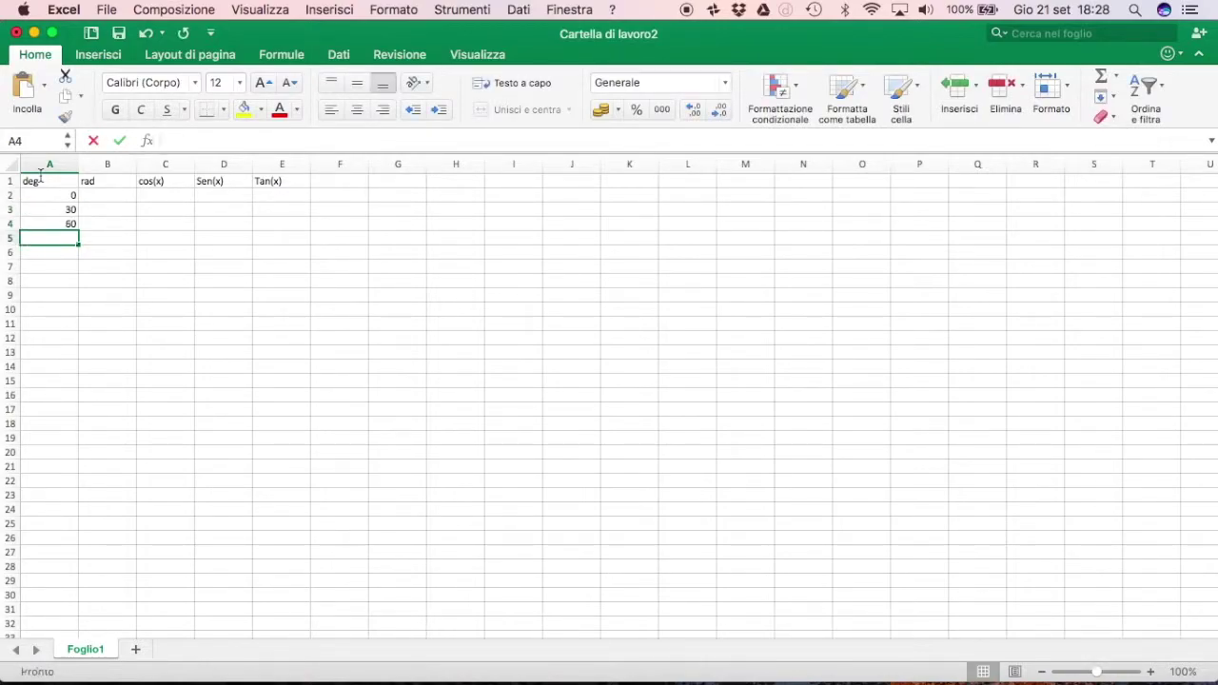
left_click_drag(71, 197, 78, 390)
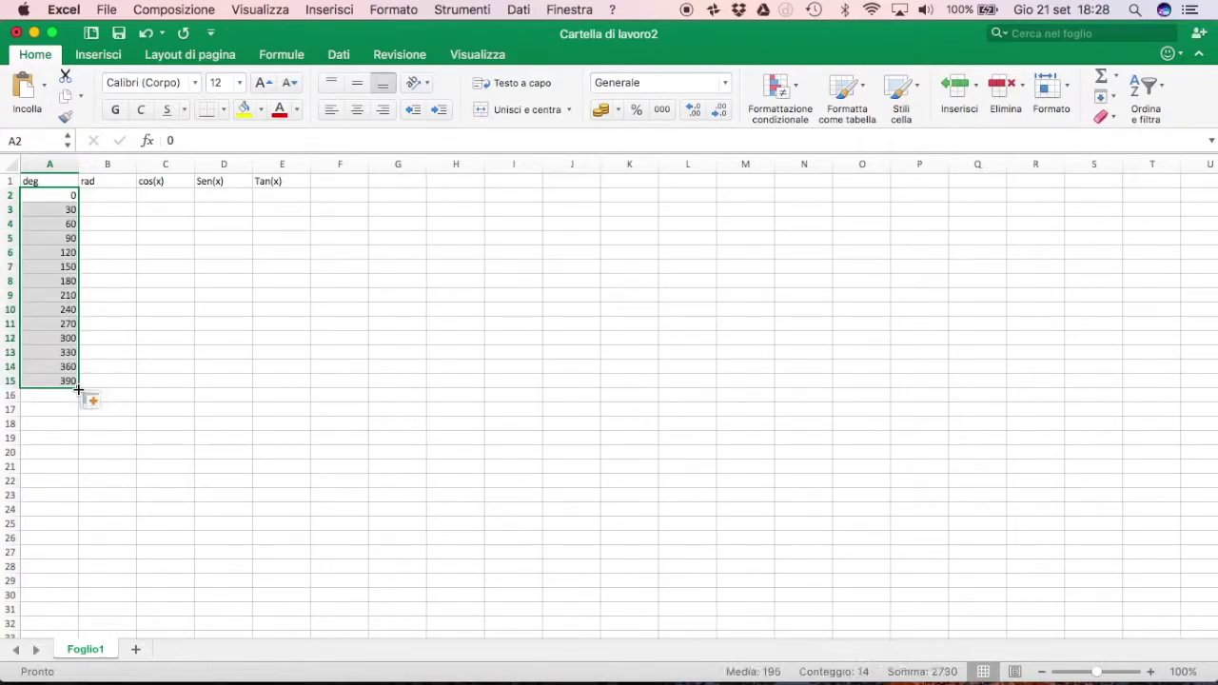
- Increase the font size of rows 1 to 15 to 16
left_click_drag(11, 181, 25, 384)
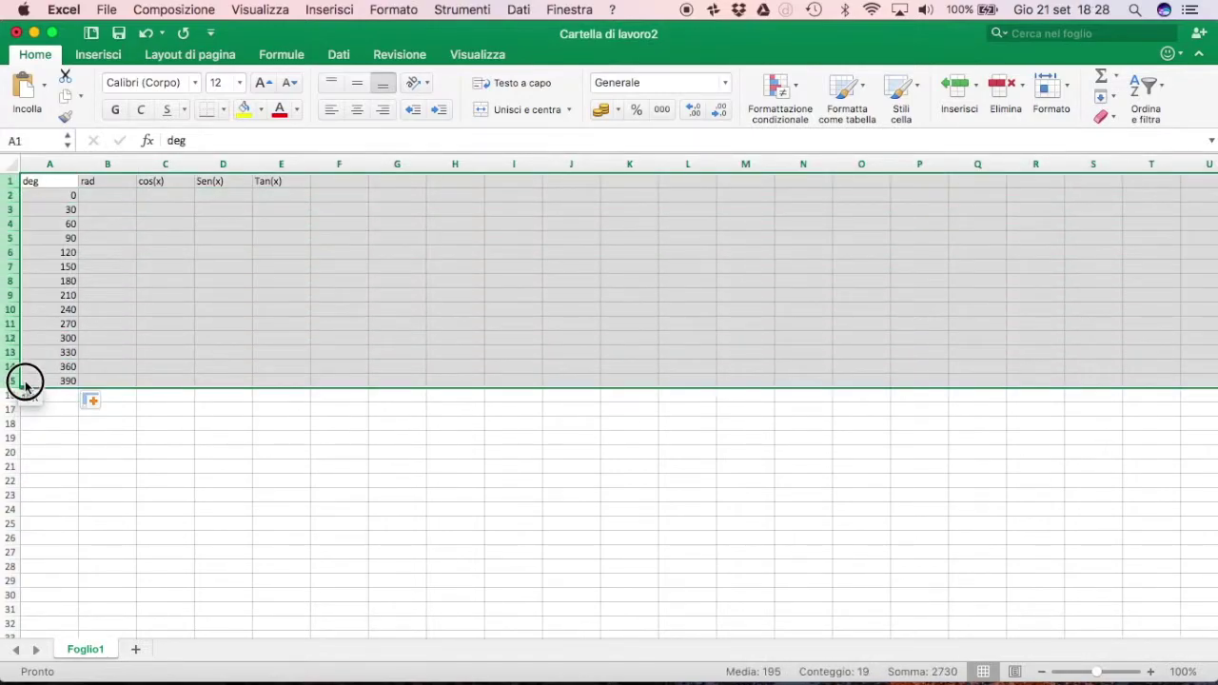
left_click(263, 83)
left_click(264, 83)
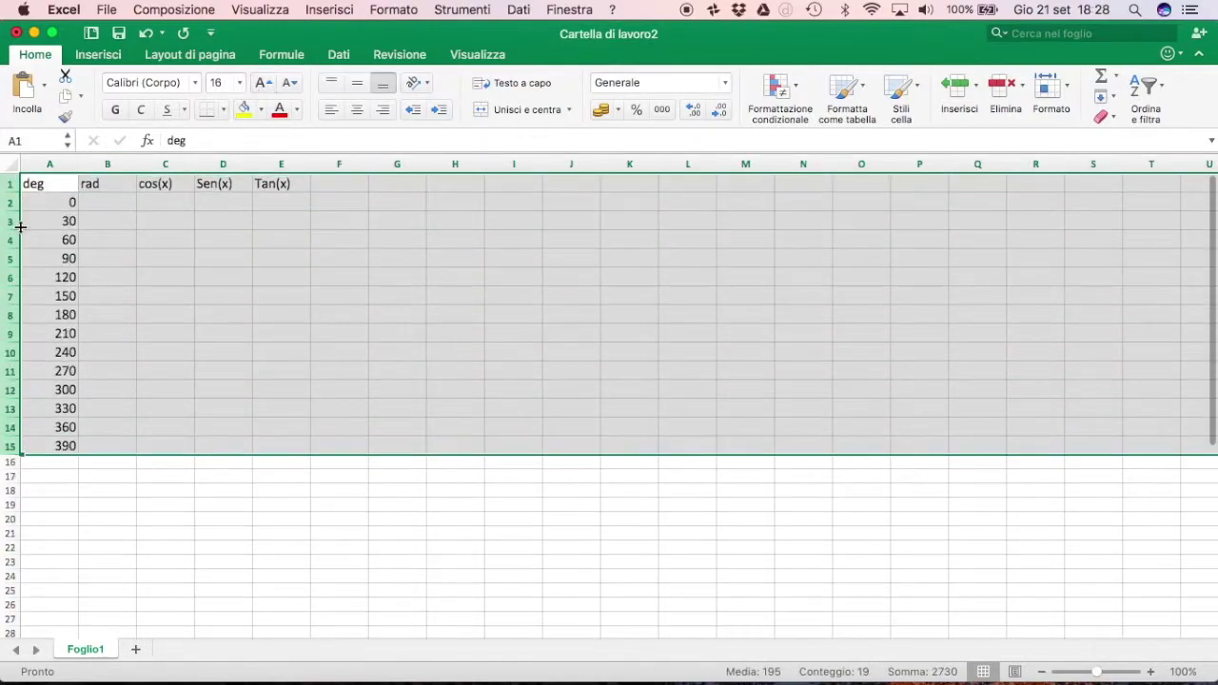
- Convert the degrees to radians with =RADIANTI(A2) in B2, filled down to B15, and check the rows for 30 and 180 degrees
left_click(107, 205)
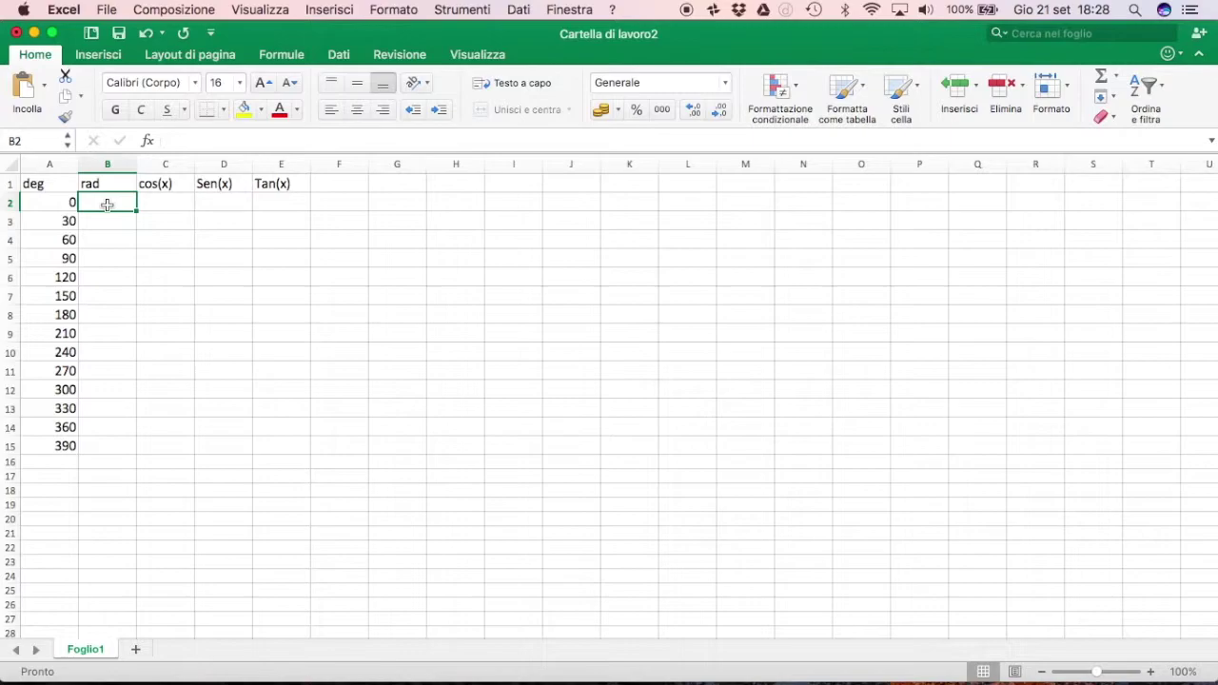
type("=Ra")
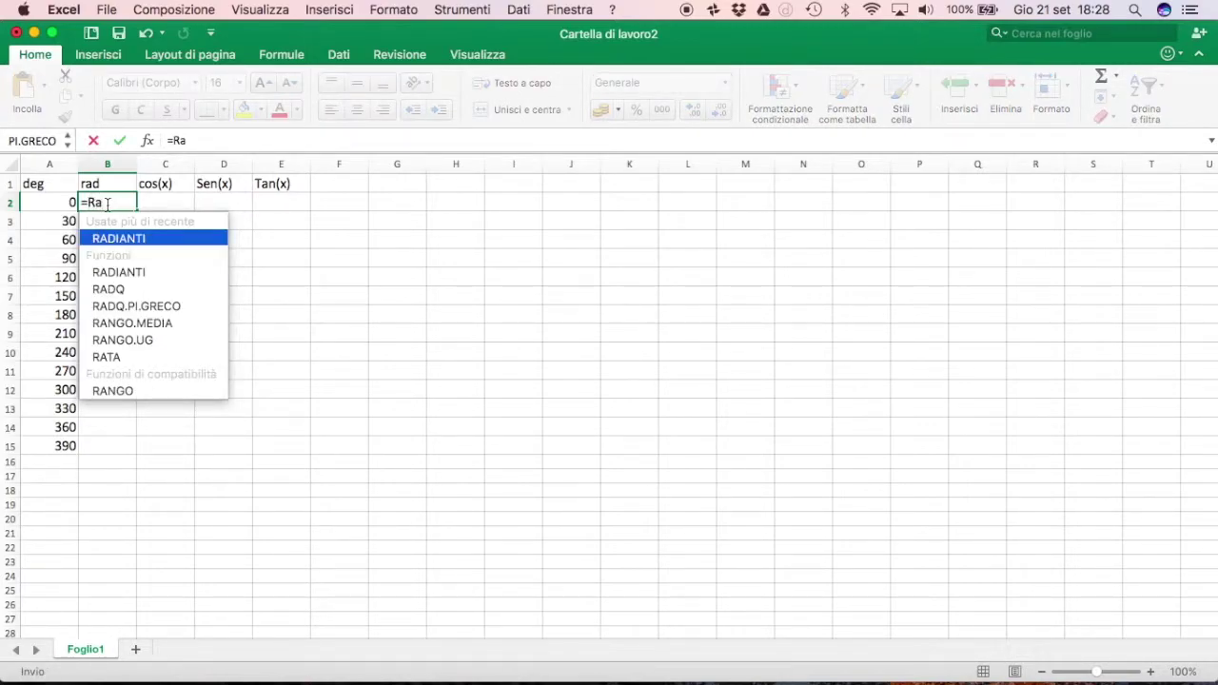
double_click(193, 236)
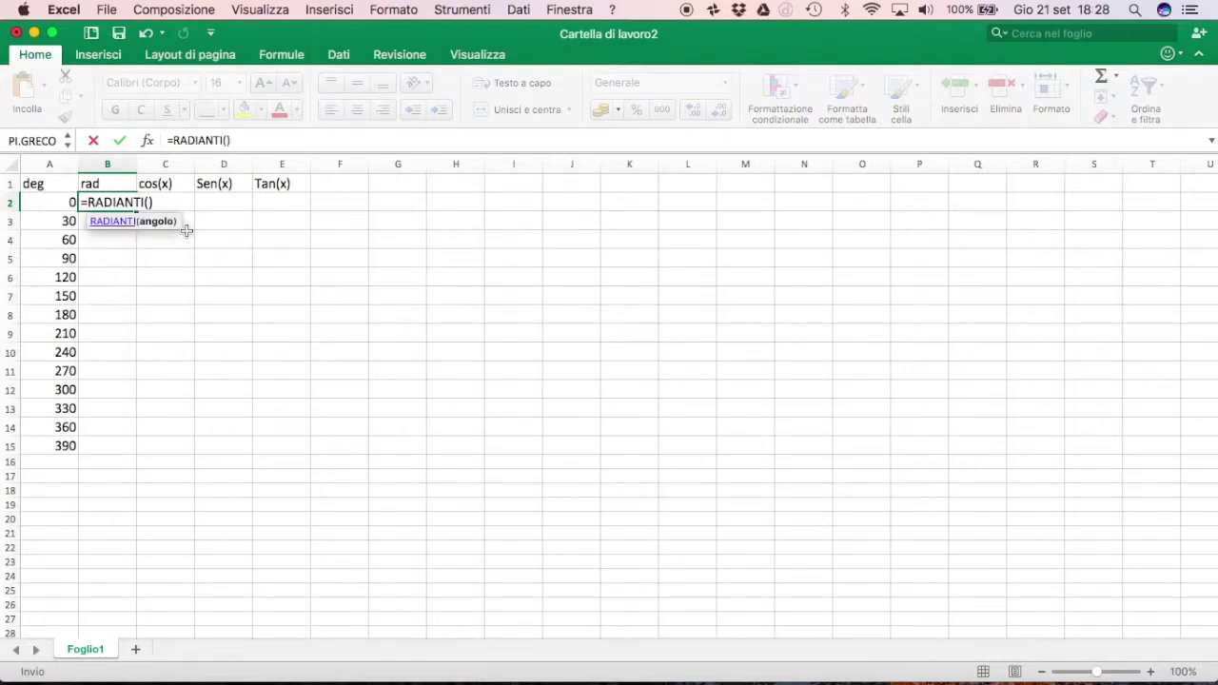
left_click(64, 203)
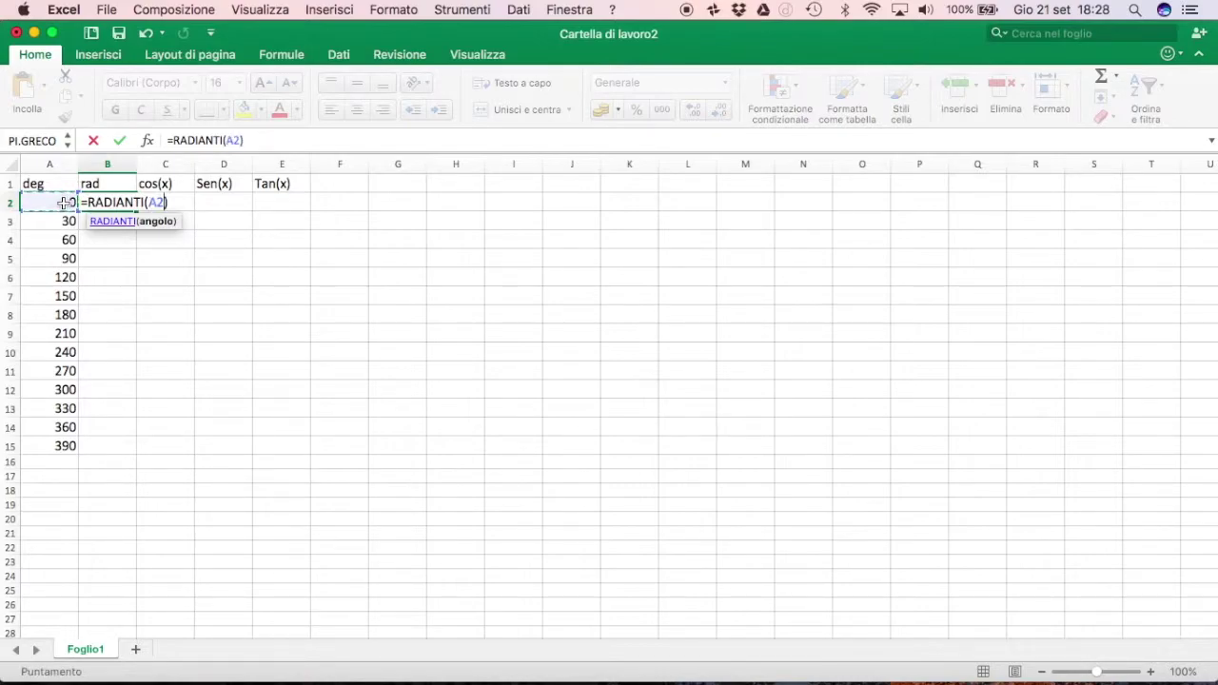
key("Return")
left_click(108, 202)
double_click(136, 211)
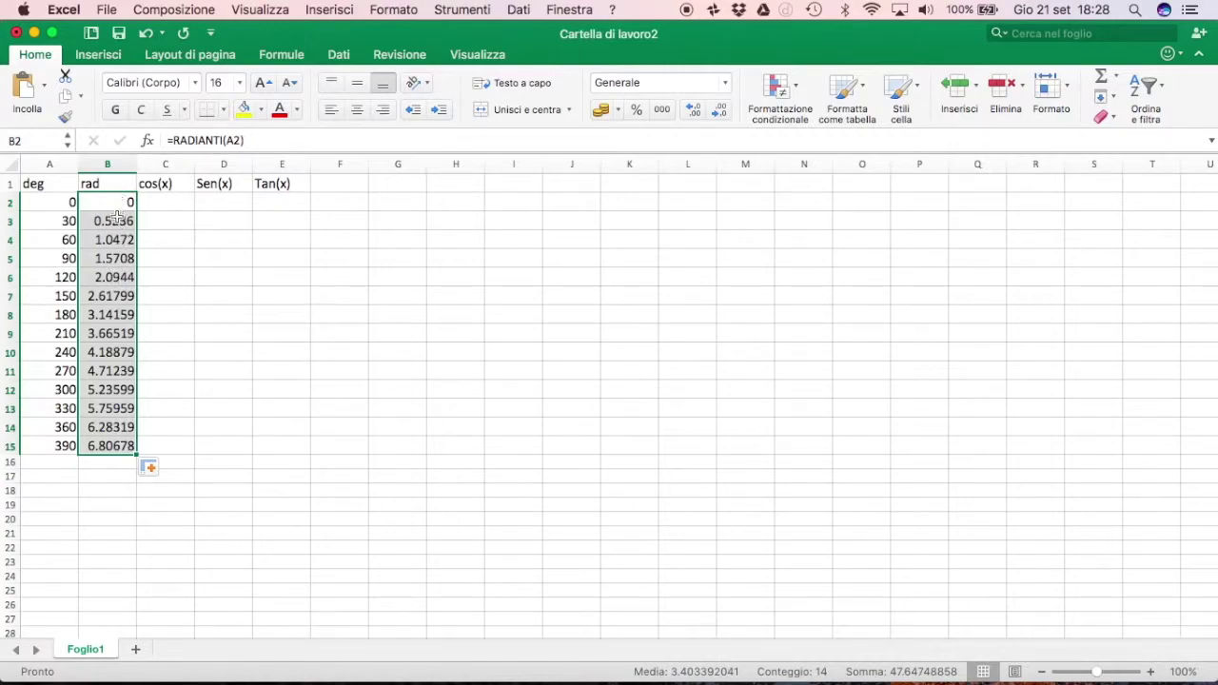
left_click(69, 221)
left_click(107, 221)
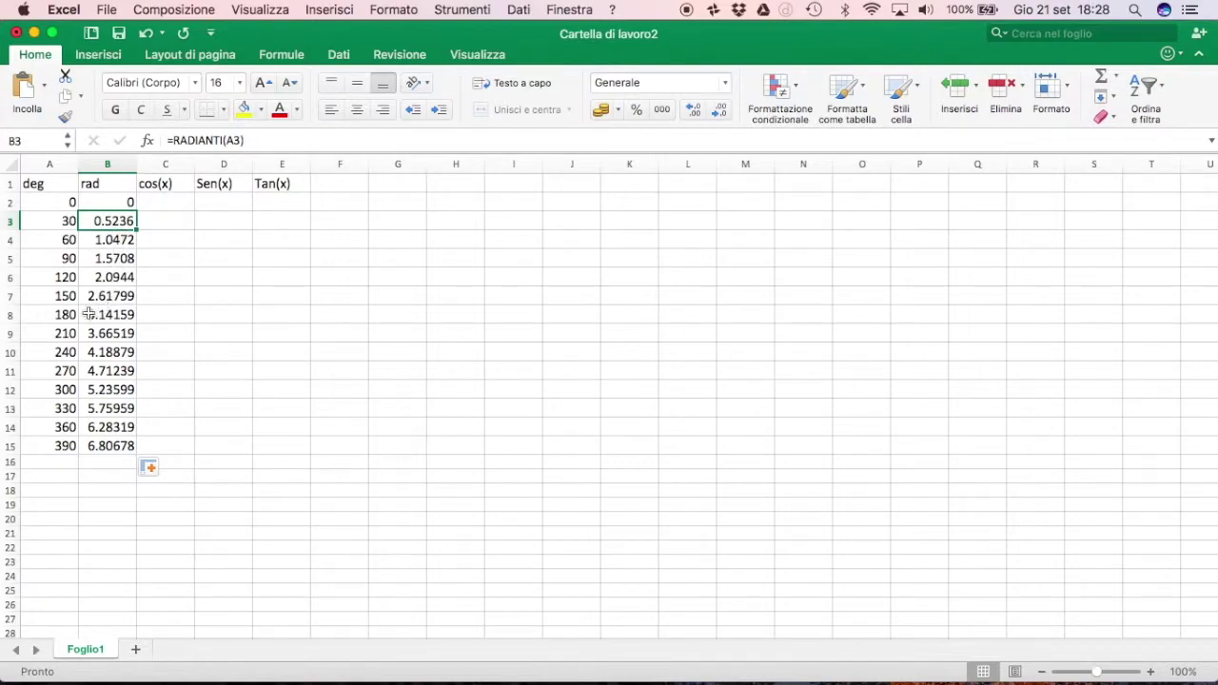
mouse_move(60, 315)
left_mouse_down()
mouse_move(102, 315)
mouse_move(64, 314)
left_mouse_up()
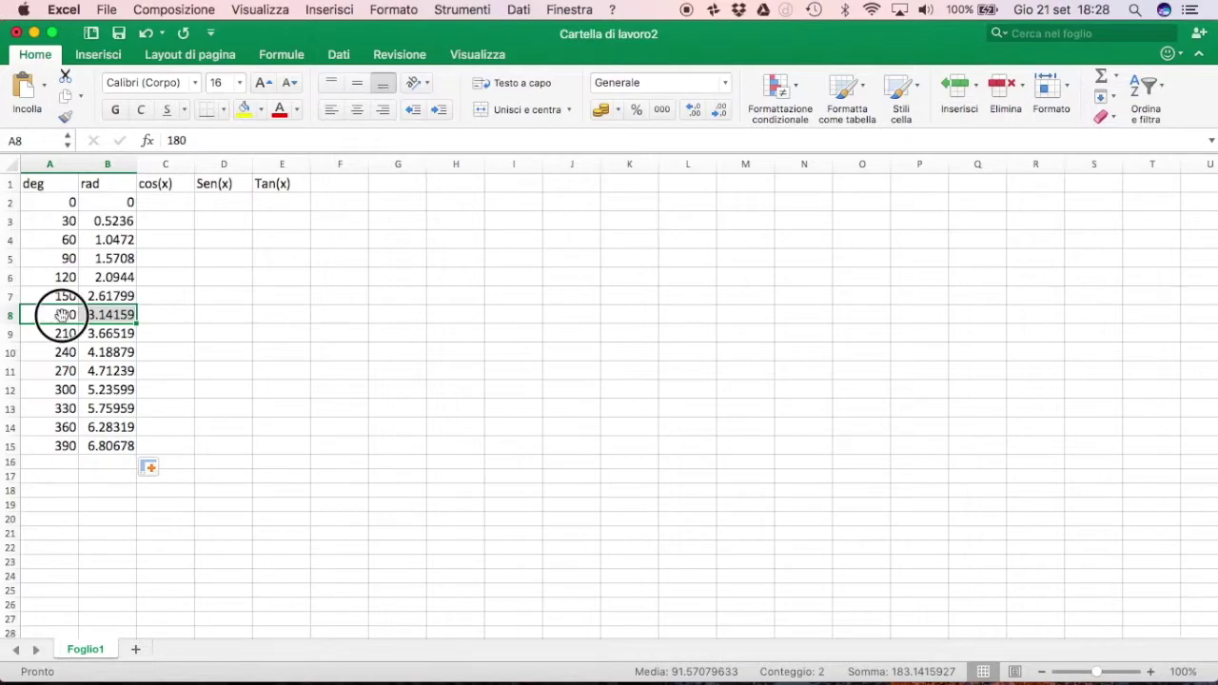
left_click(123, 315)
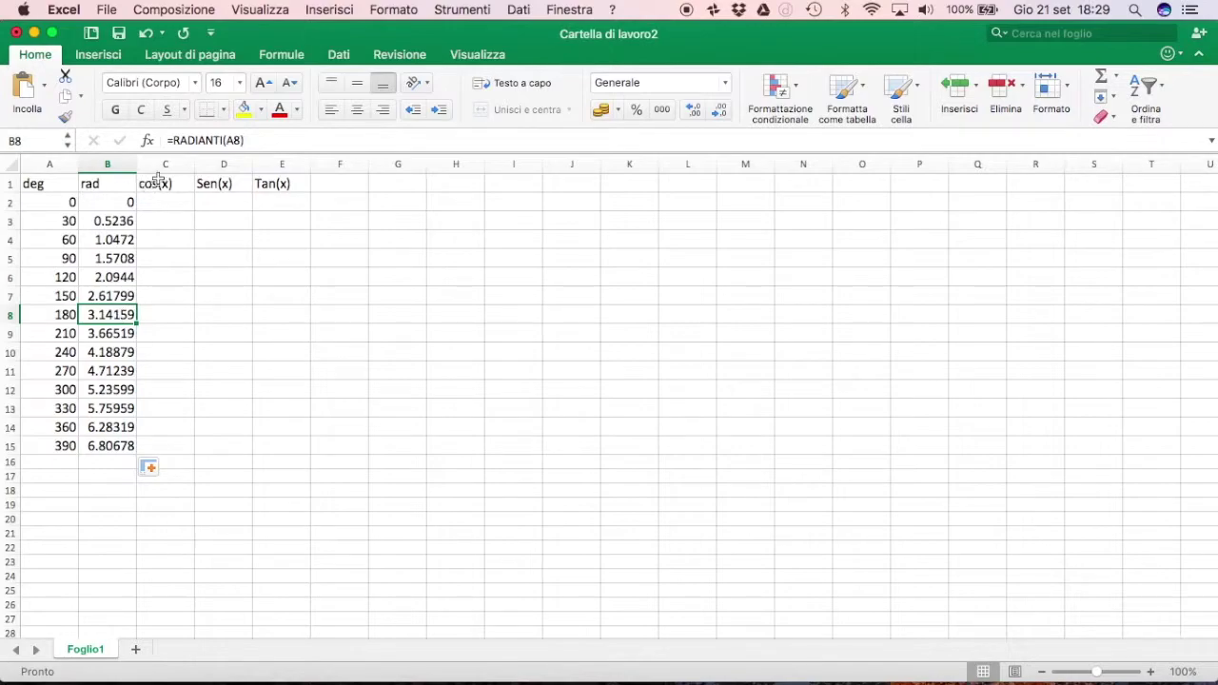
- Insert an empty column between the rad and cos(x) columns
left_click_drag(166, 167, 159, 248)
right_click(159, 248)
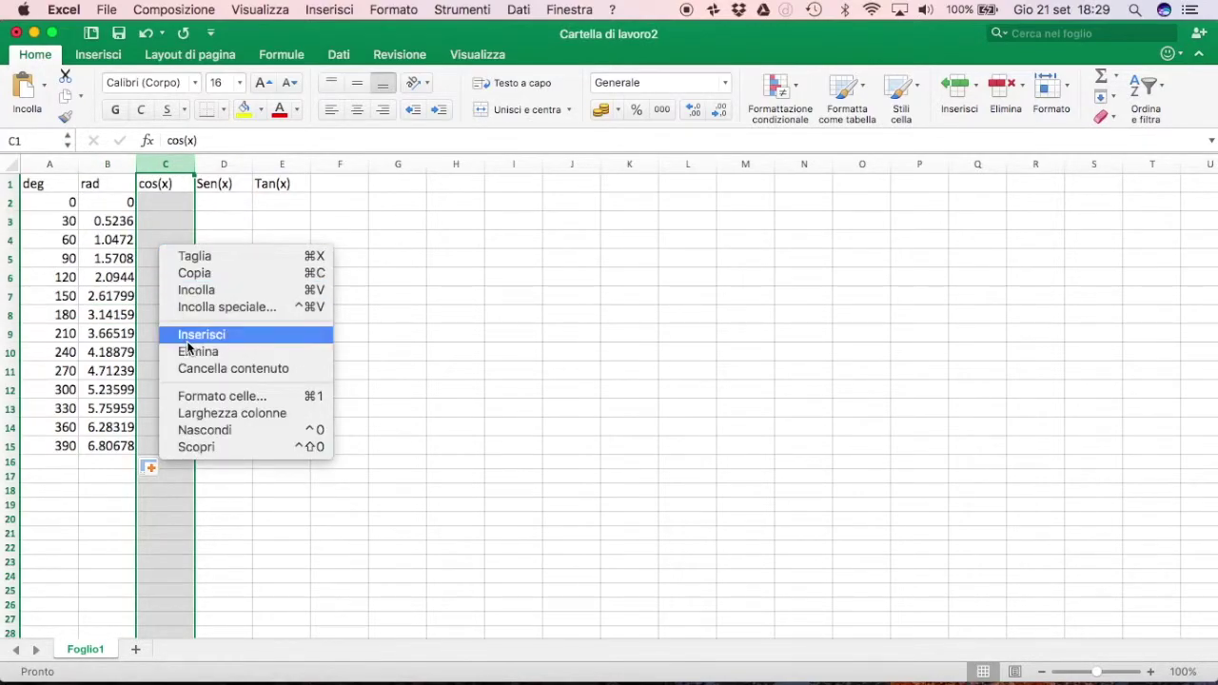
left_click(190, 334)
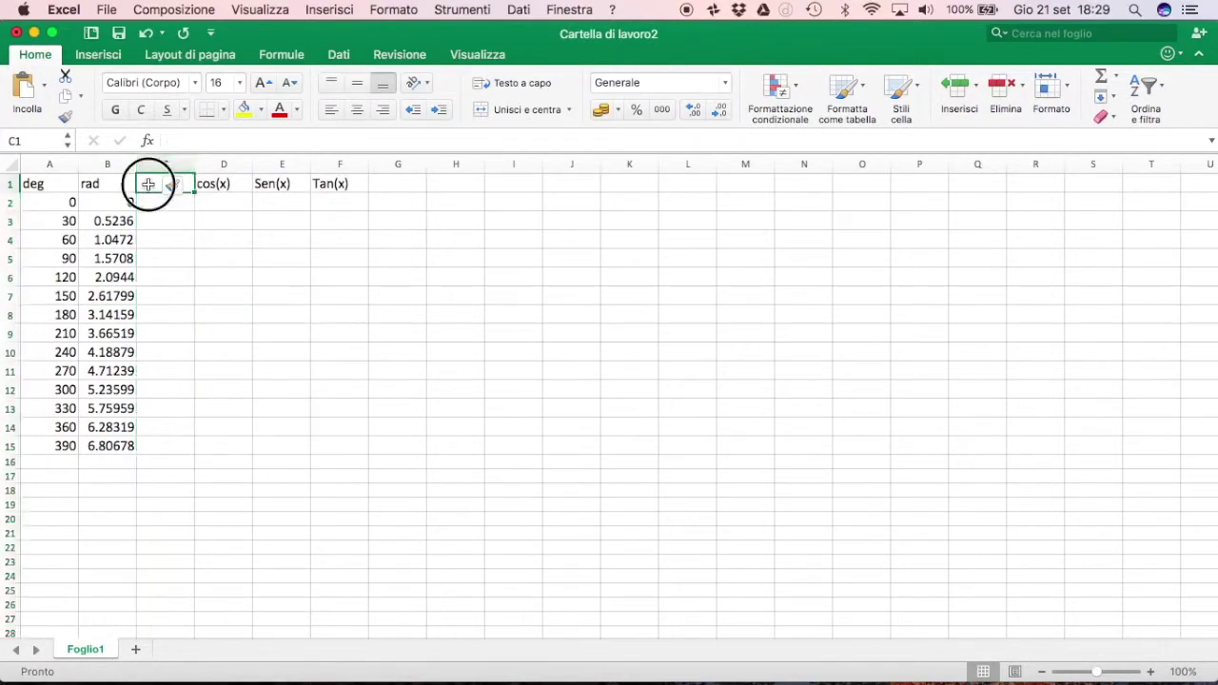
- Enter =PI.GRECO()/6 in C3 and compare it with the RADIANTI result in B3
left_click(156, 215)
type("=Pi")
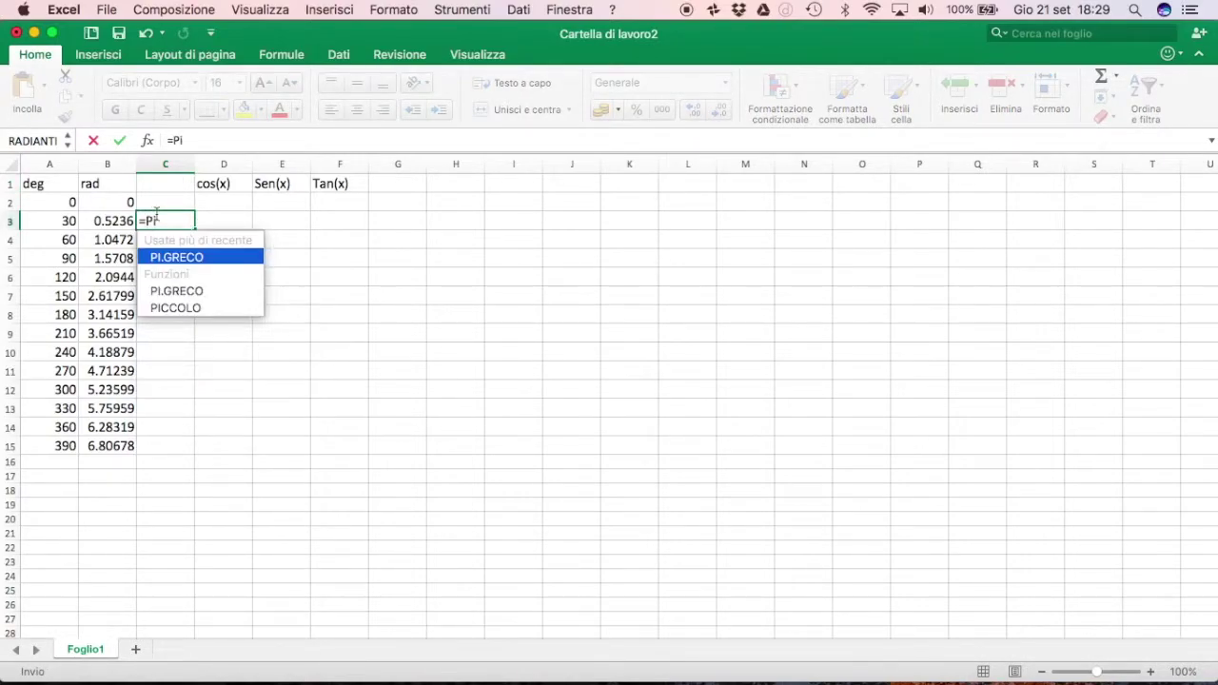
double_click(185, 257)
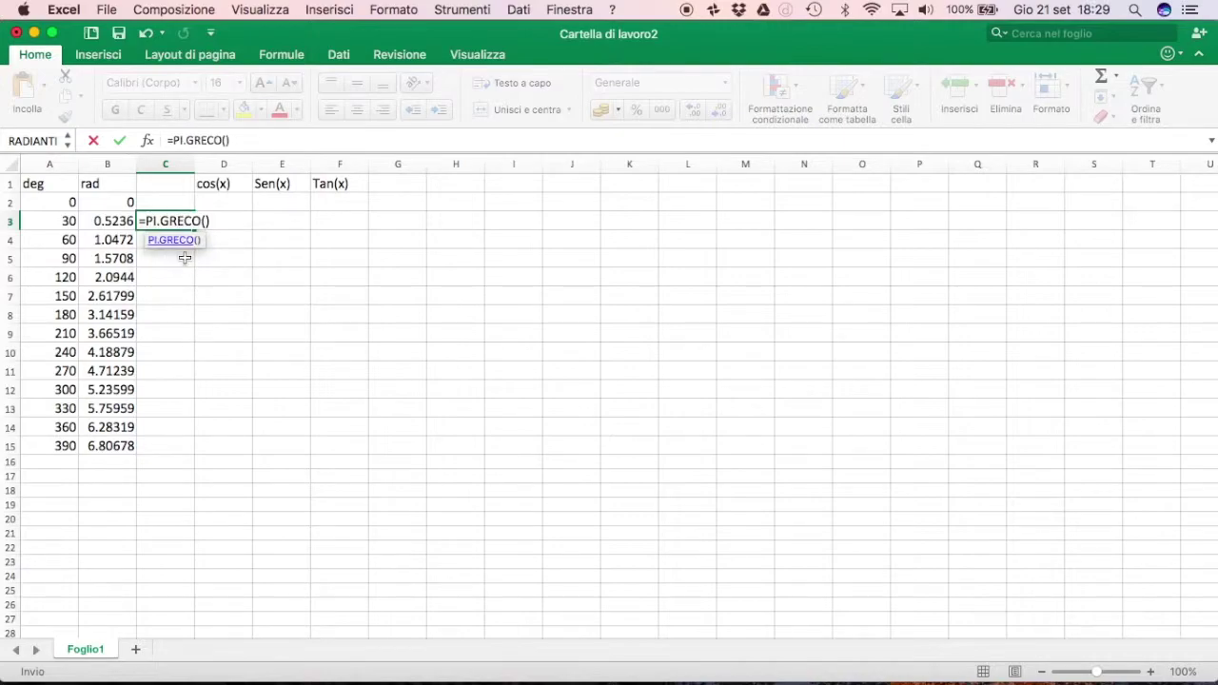
key("Return")
left_click(179, 222)
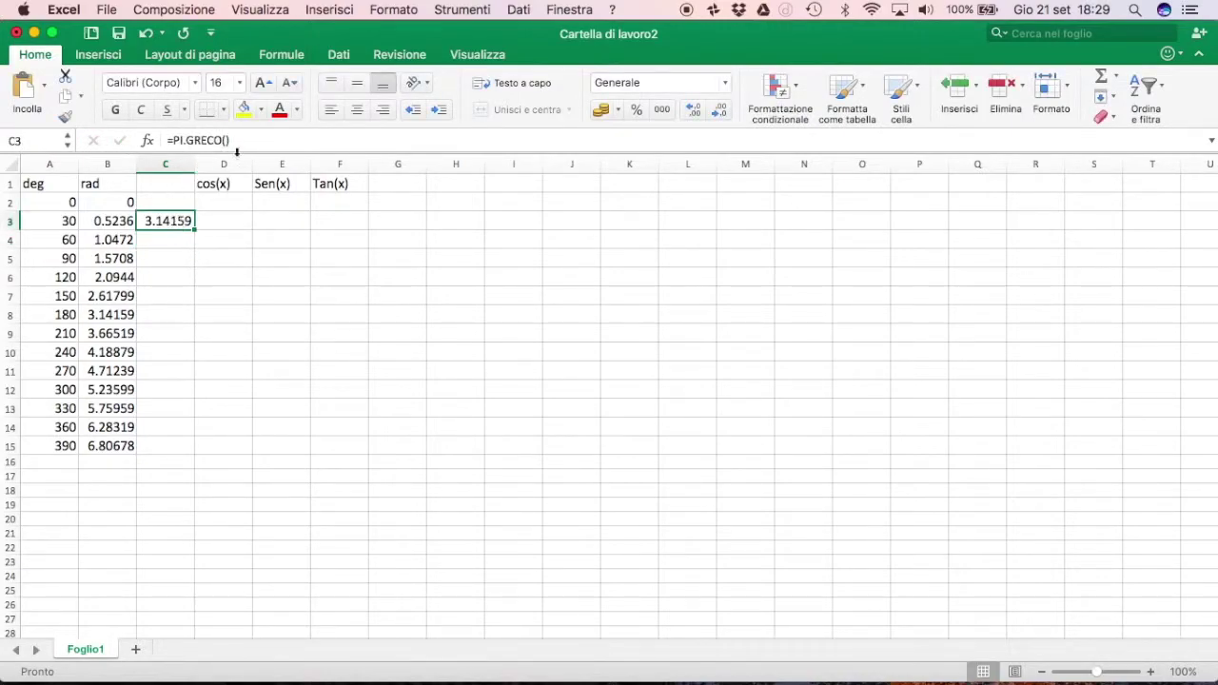
left_click(248, 141)
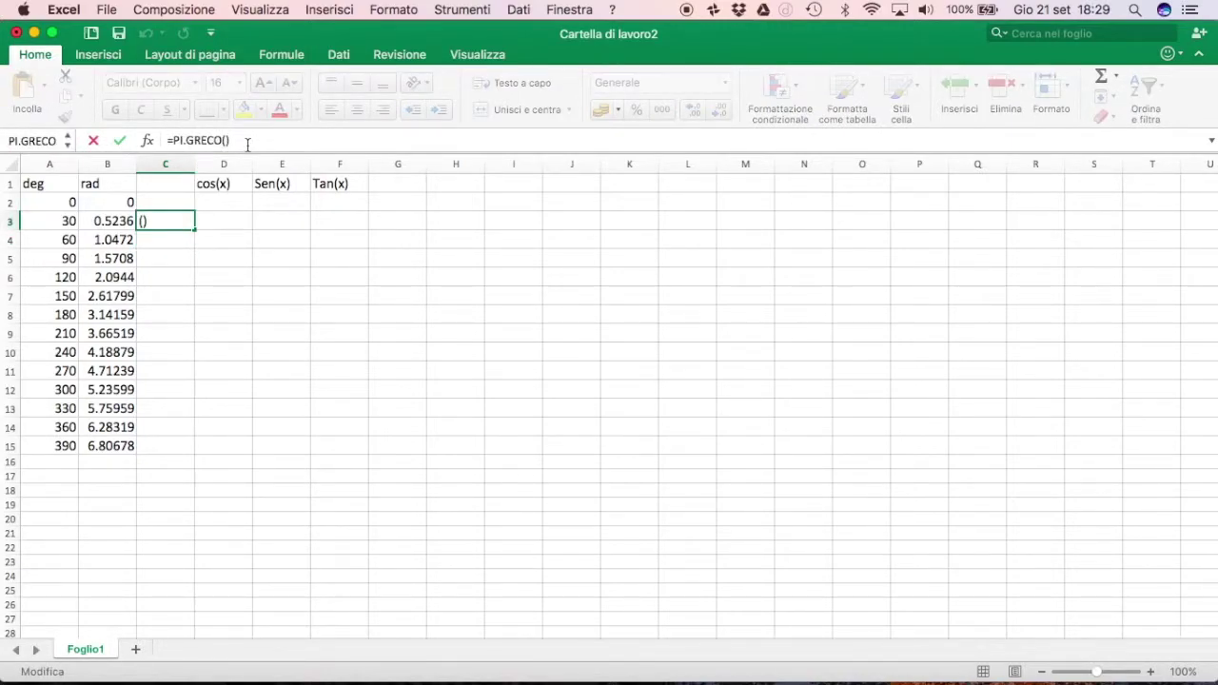
type("/6")
key("Return")
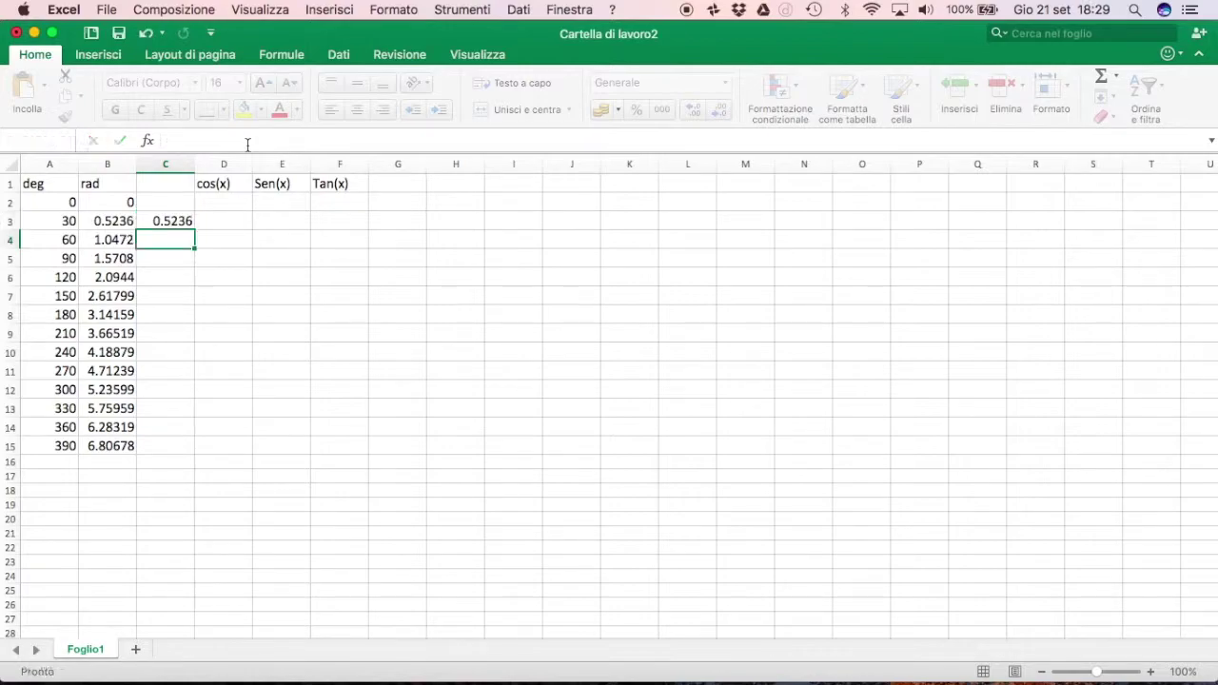
left_click(189, 223)
left_click(105, 222)
left_click(164, 227)
left_click(120, 221)
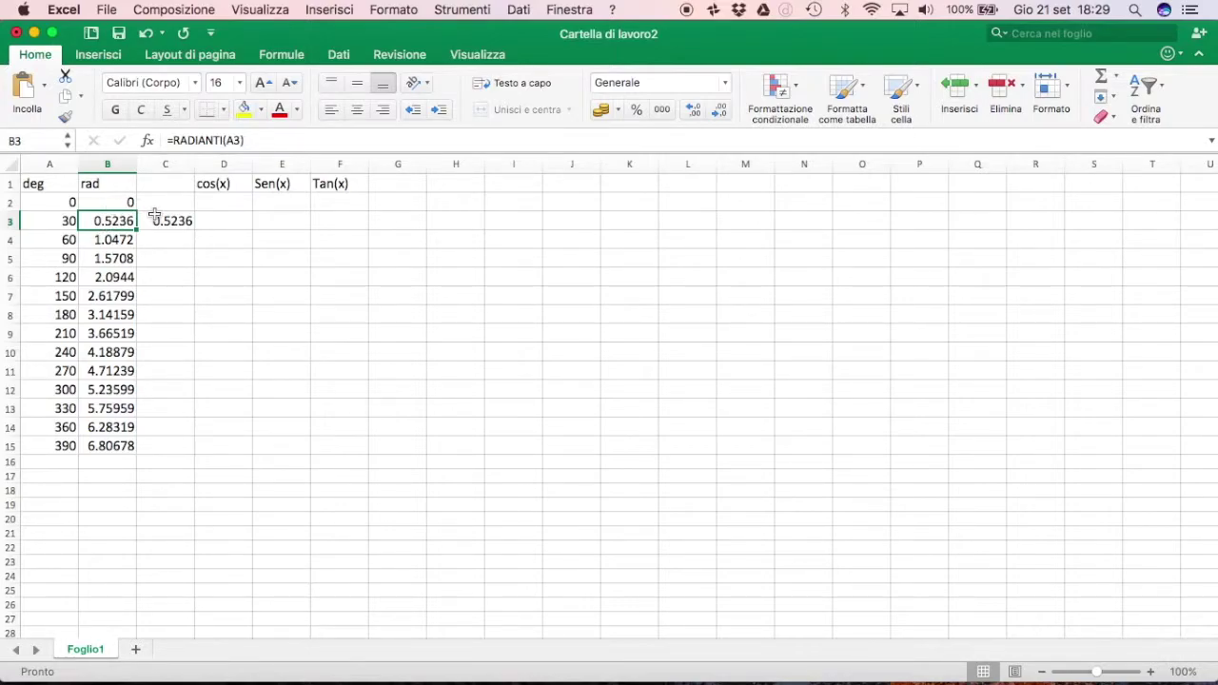
- Enter =PI.GRECO()/3 in C4 for the 60 degree row and check it against the radians in B4
left_click(158, 219)
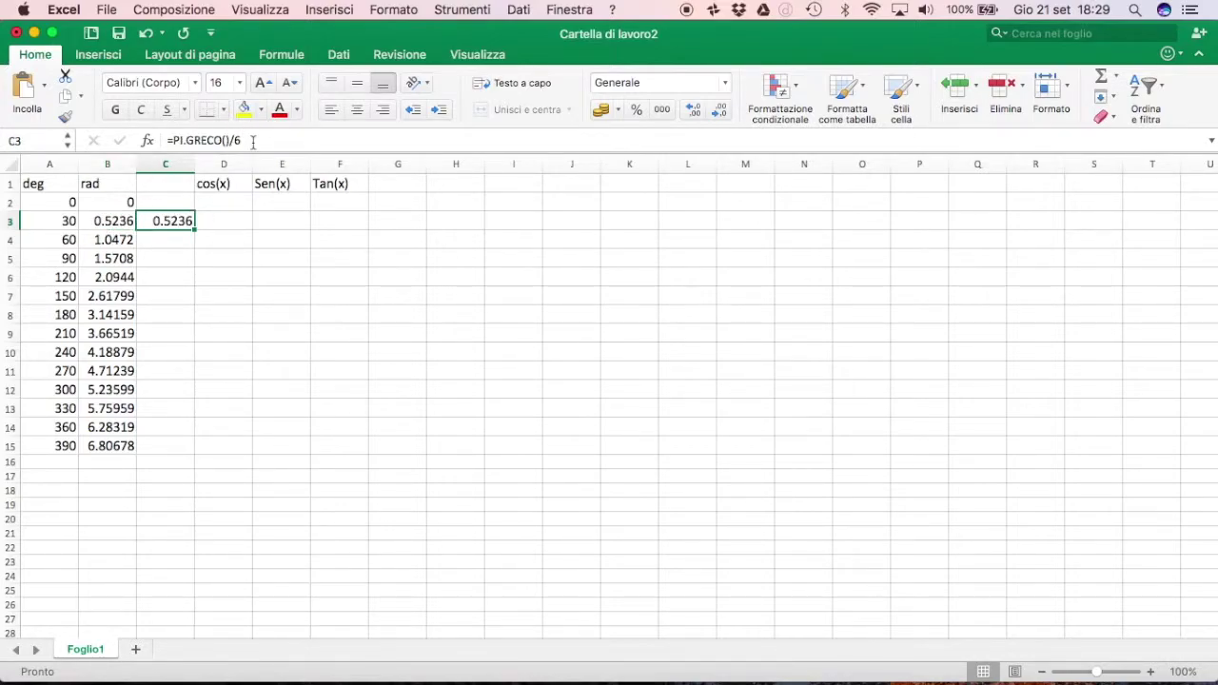
left_click(176, 244)
type("=Pi")
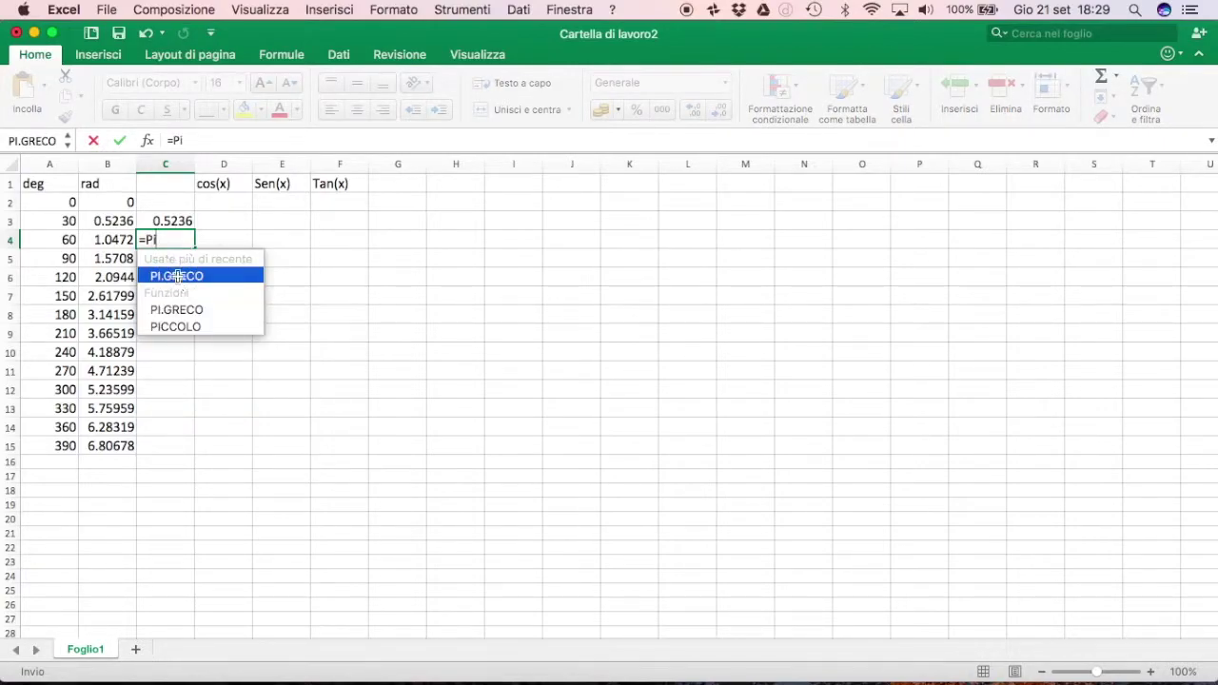
double_click(177, 277)
type("/3")
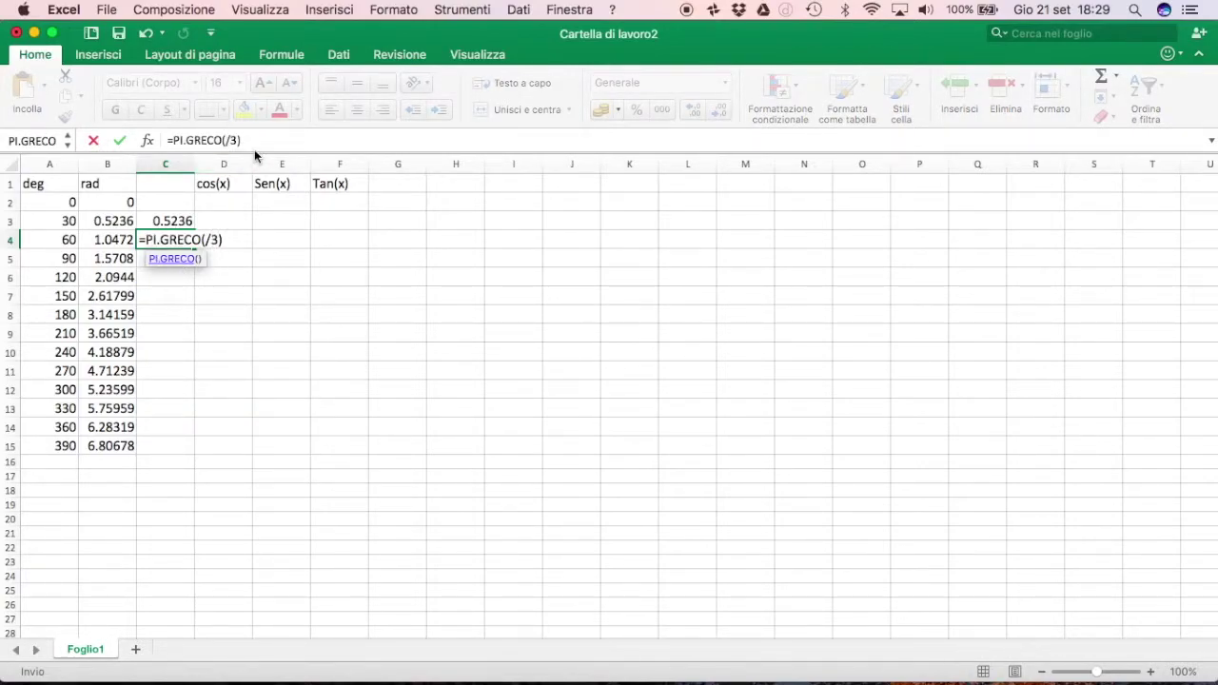
key("Return")
left_click(761, 285)
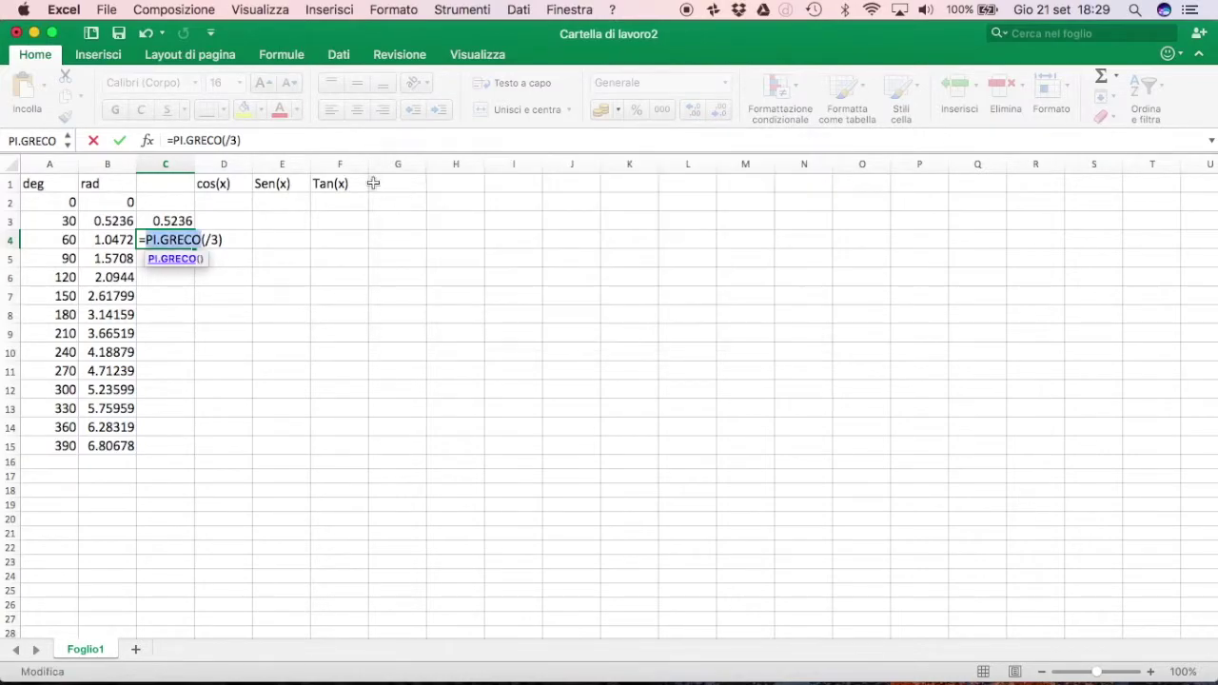
left_click(229, 140)
key("BackSpace")
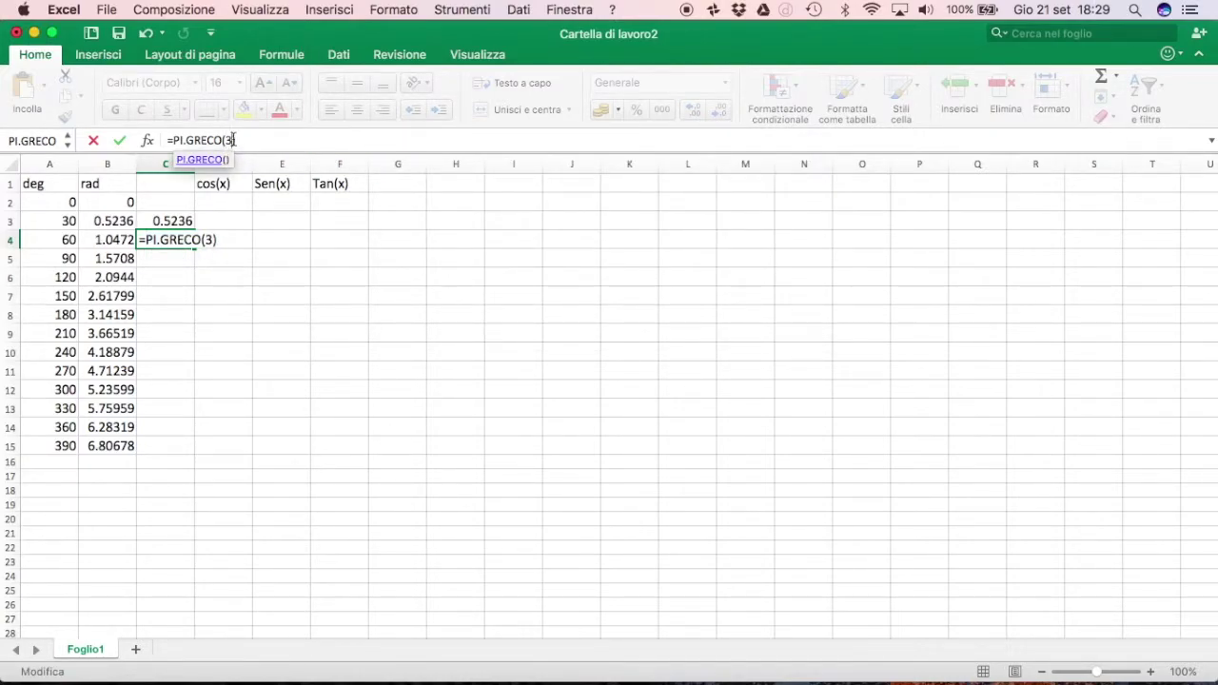
key("Delete")
left_click(233, 140)
type("/3")
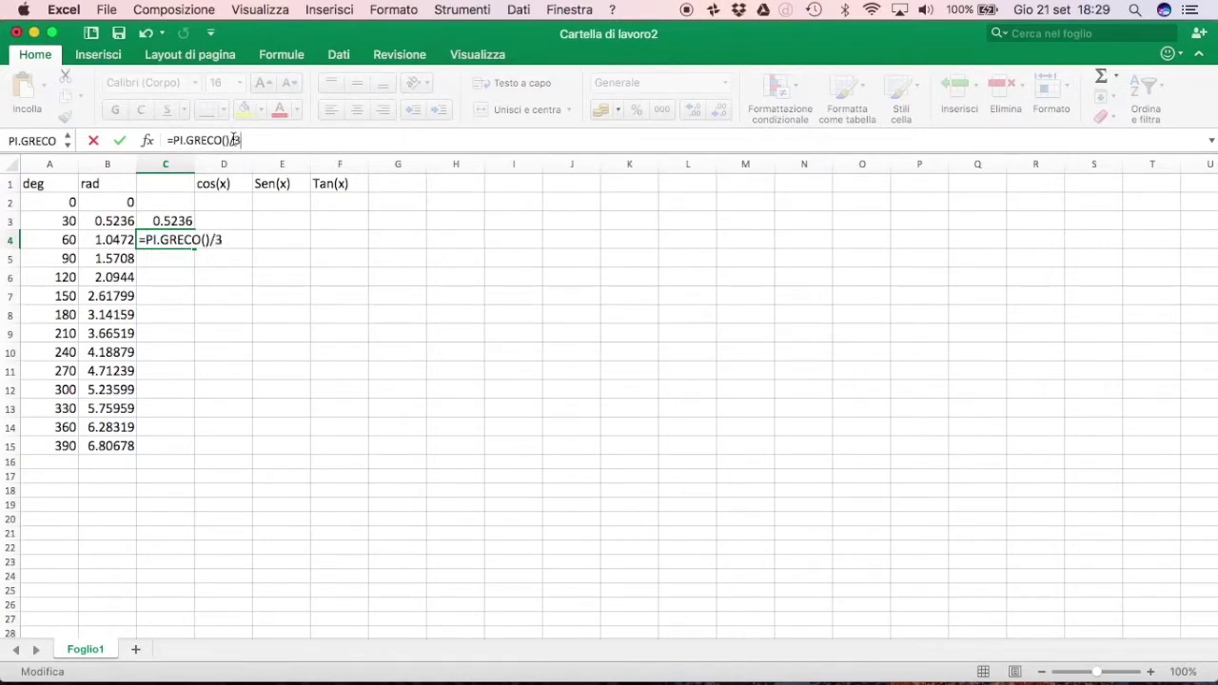
key("Return")
left_click(184, 239)
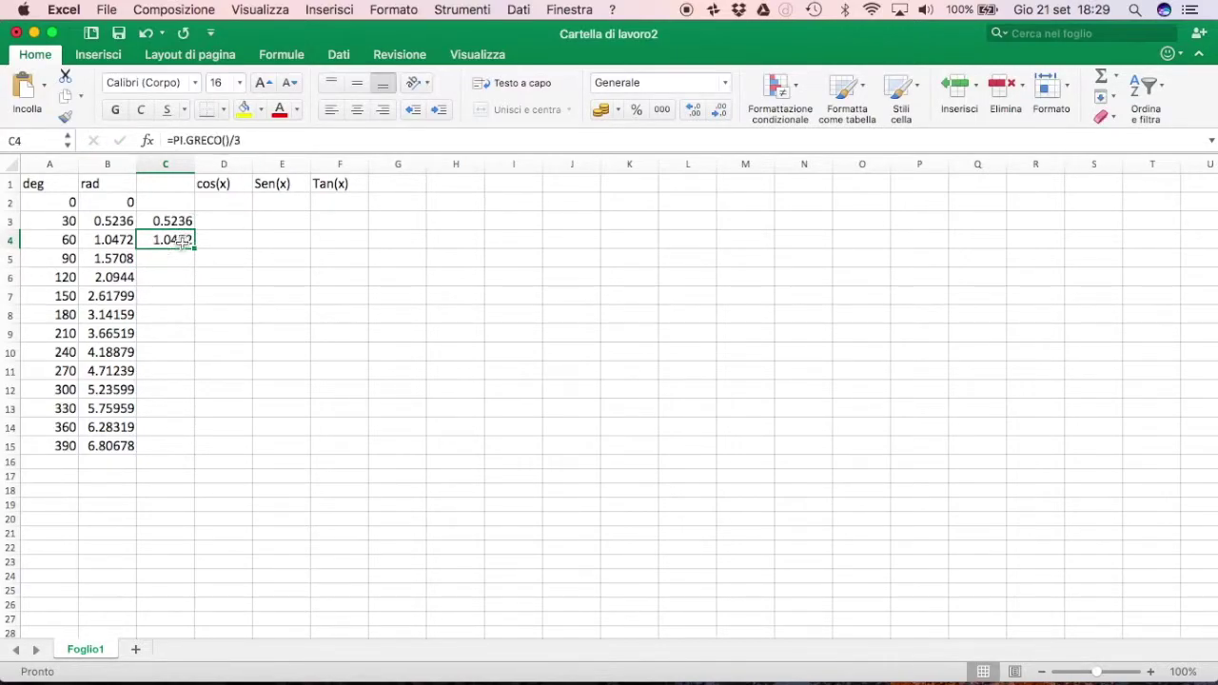
- Enter =PI.GRECO() in C8 for the 180 degree row and compare it with the radians in B8
left_click(174, 311)
type("Pi")
key("BackSpace")
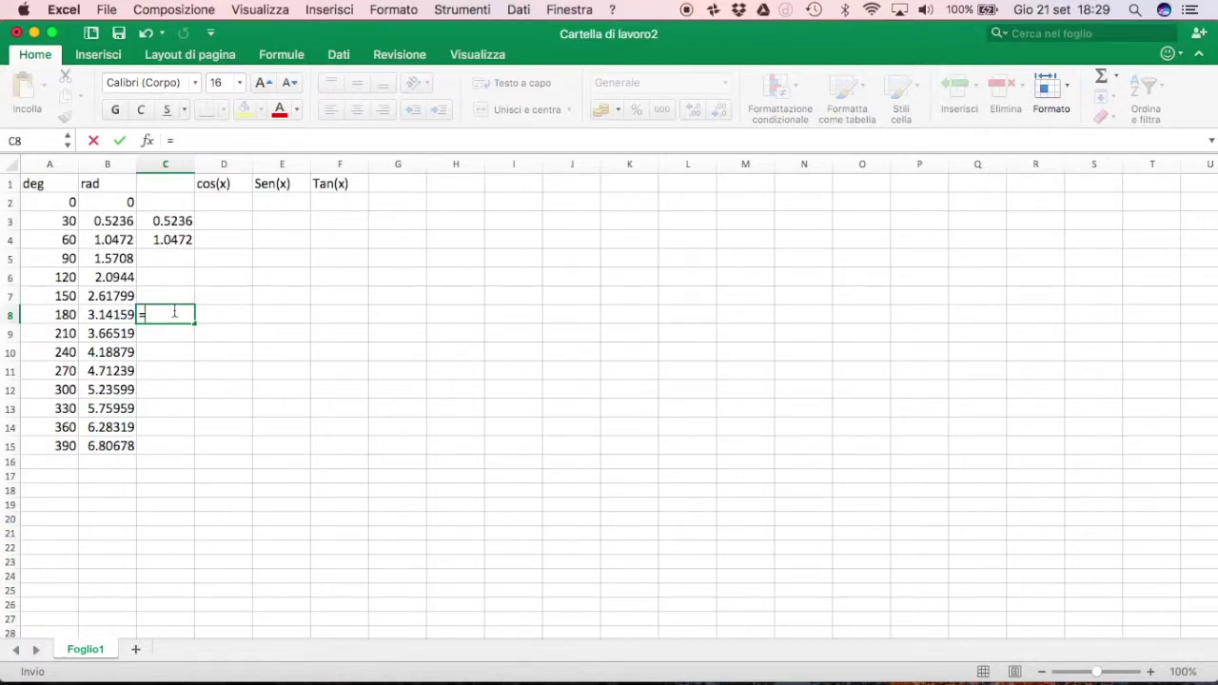
type("=Pi")
key("Tab")
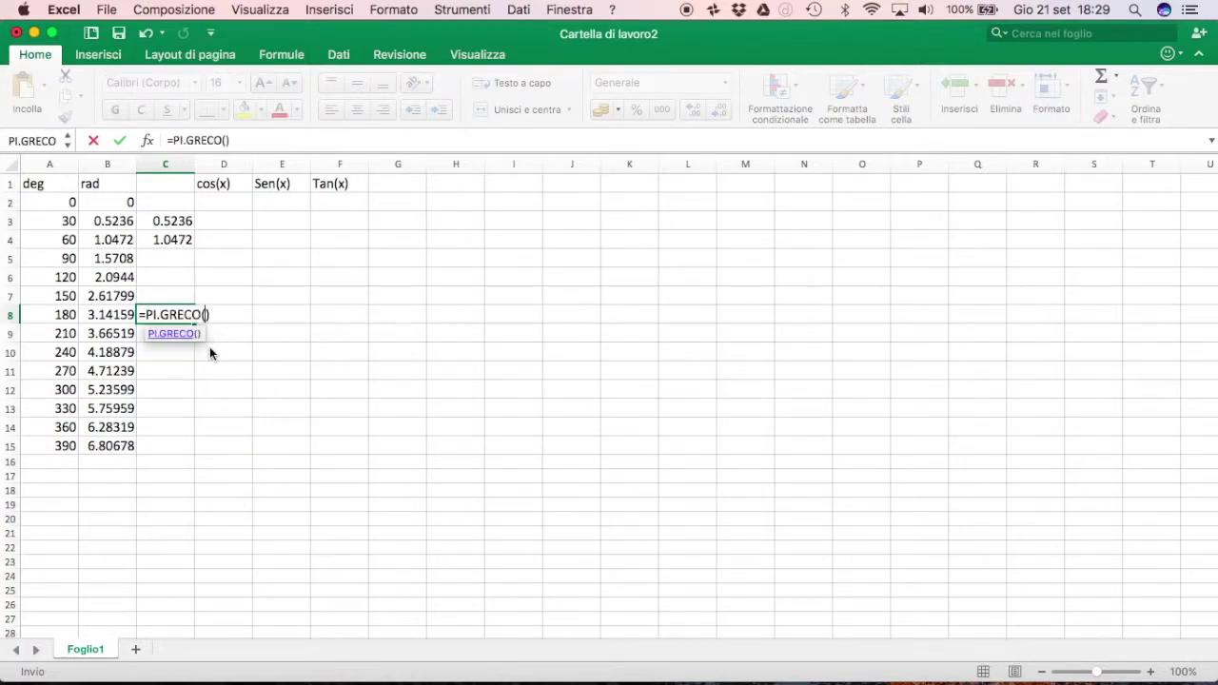
key("Return")
left_click(162, 314)
left_click(121, 314)
- Delete the whole comparison column C between rad and cos(x)
left_click(175, 166)
right_click(166, 238)
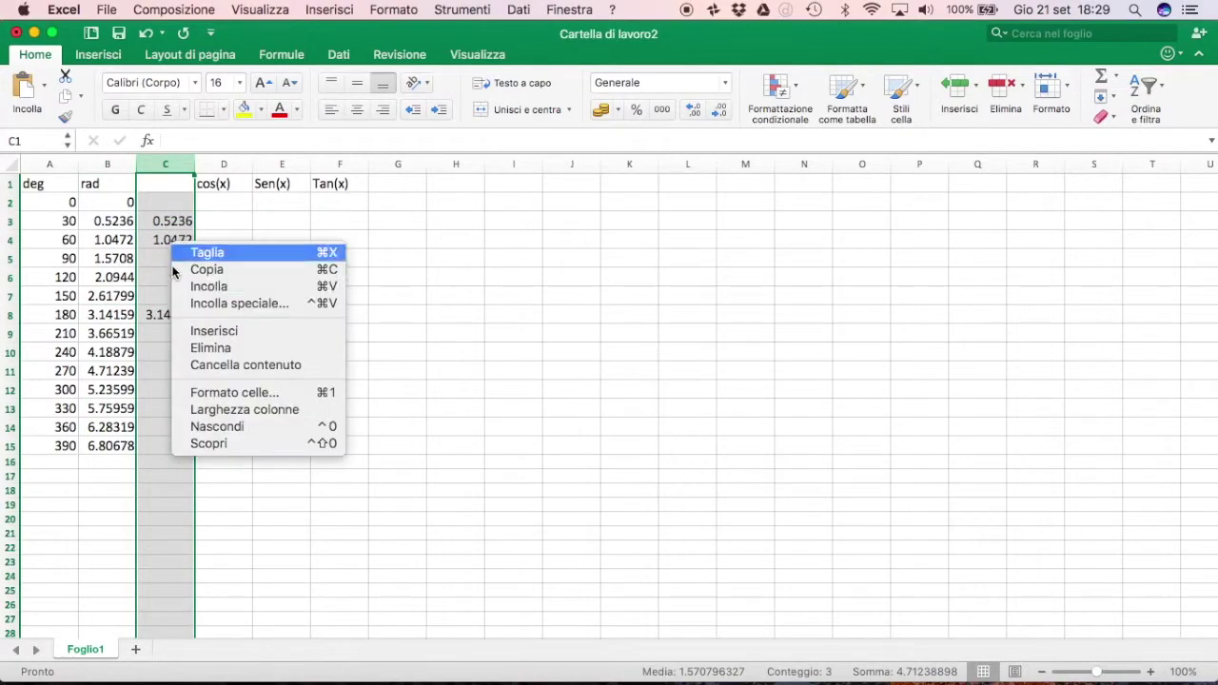
left_click(149, 220)
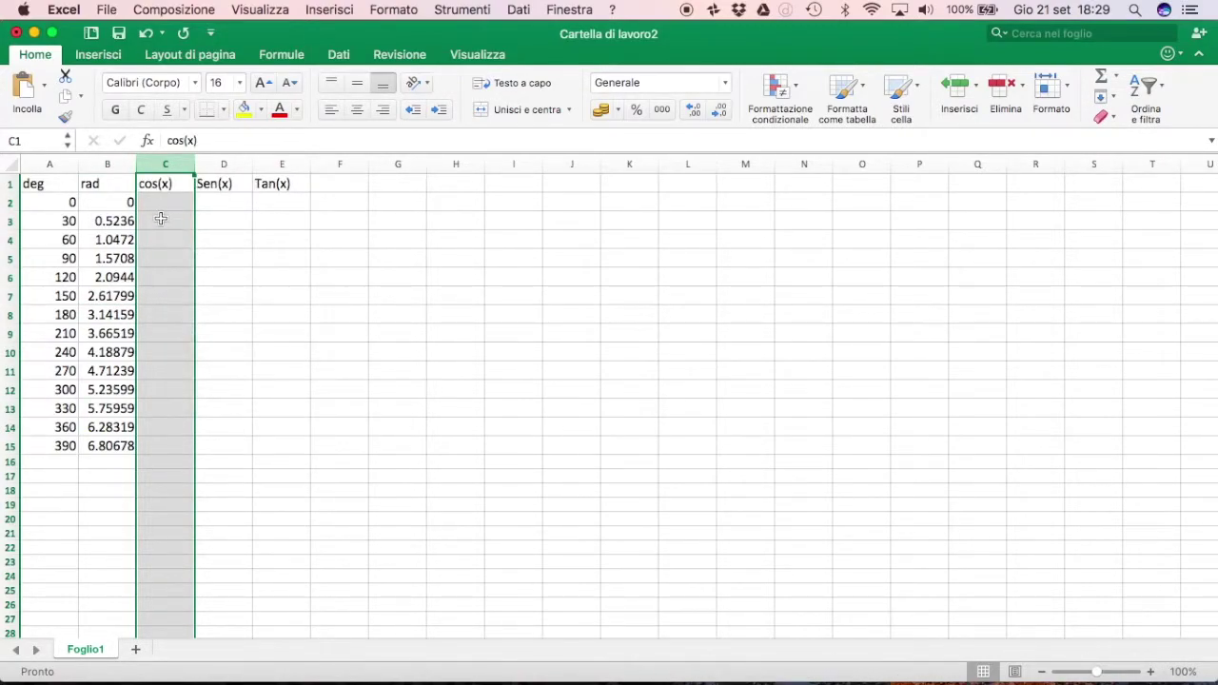
- Calculate the cosines with =COS(B2) in C2, filled down to C15
left_click(165, 208)
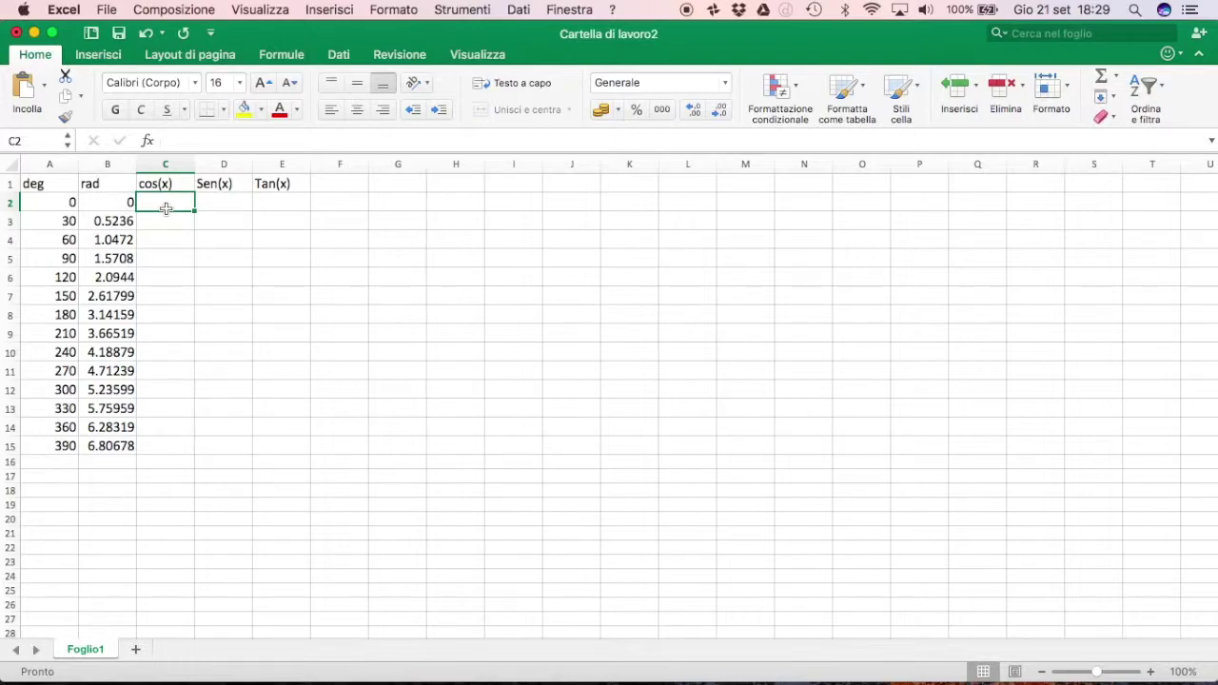
type("=Cos")
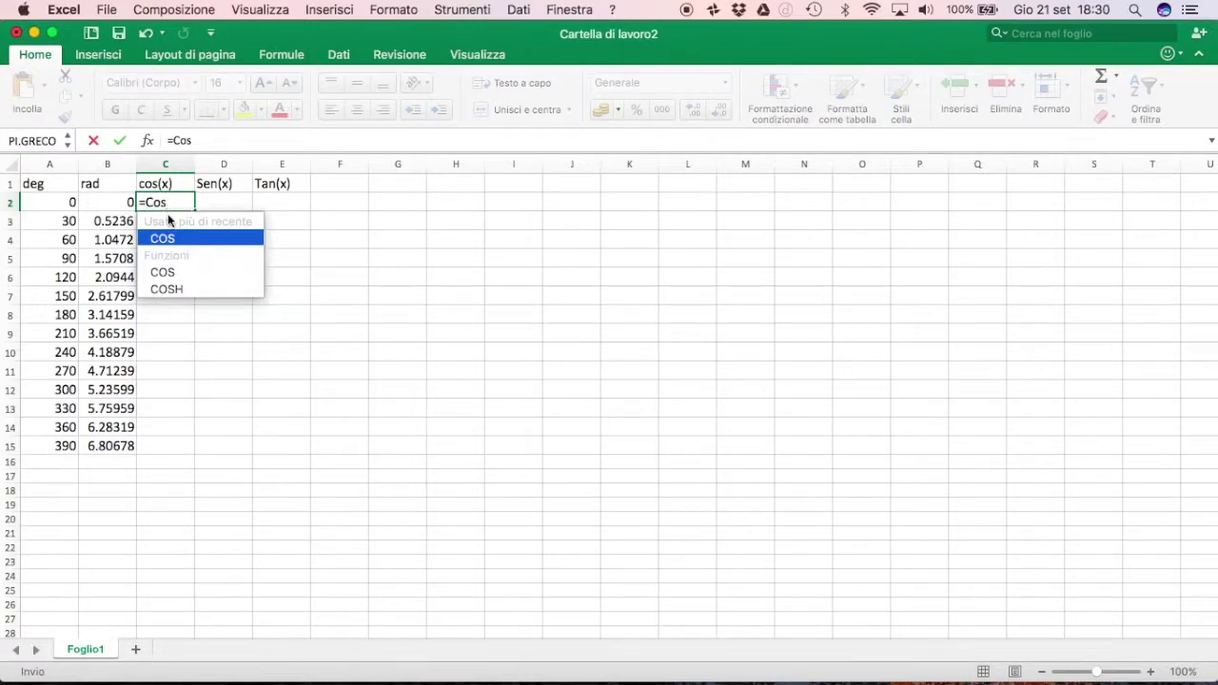
double_click(173, 240)
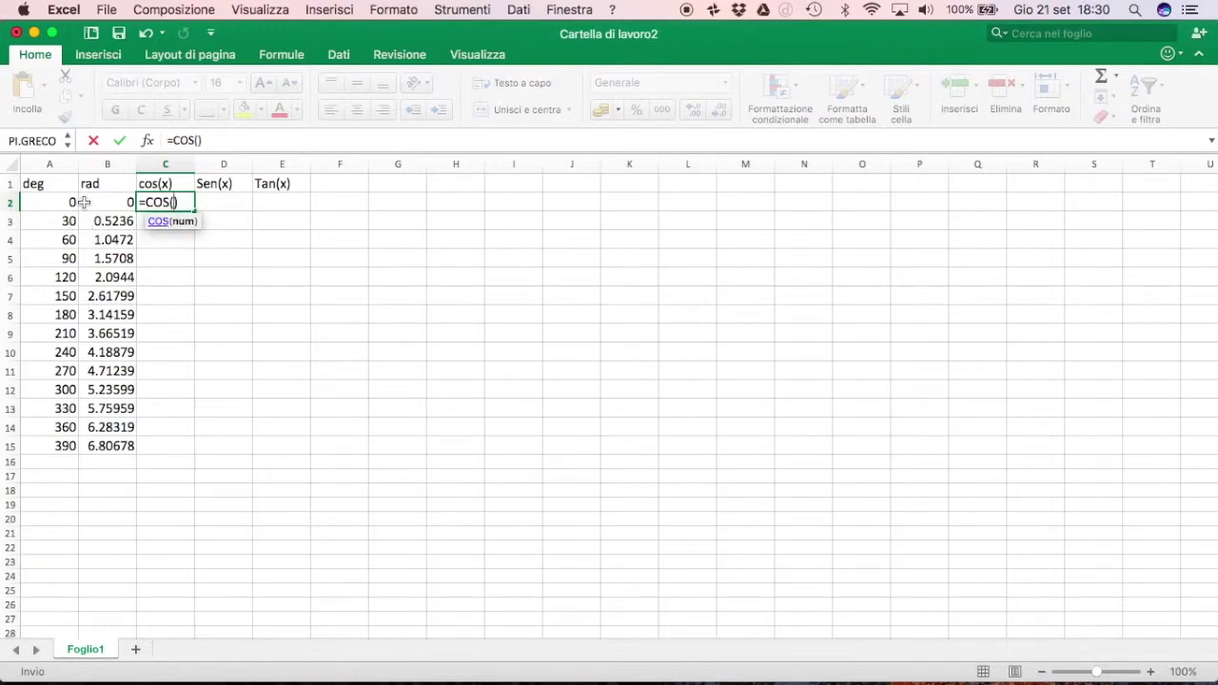
left_click(112, 201)
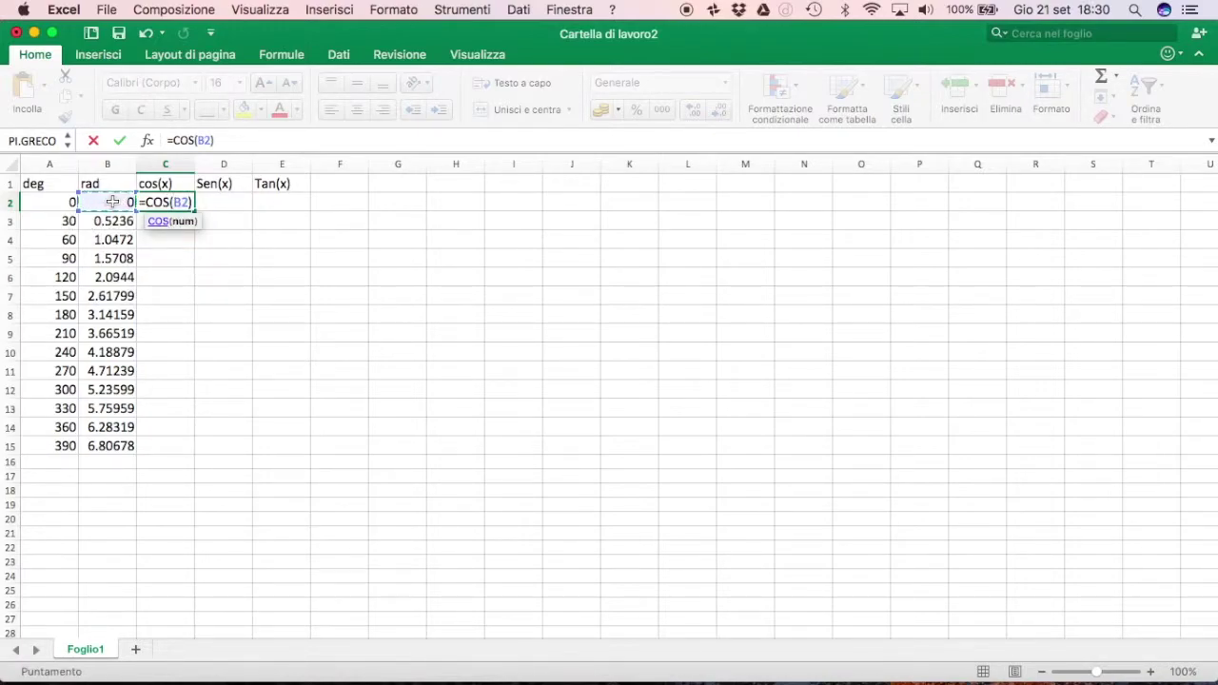
key("Return")
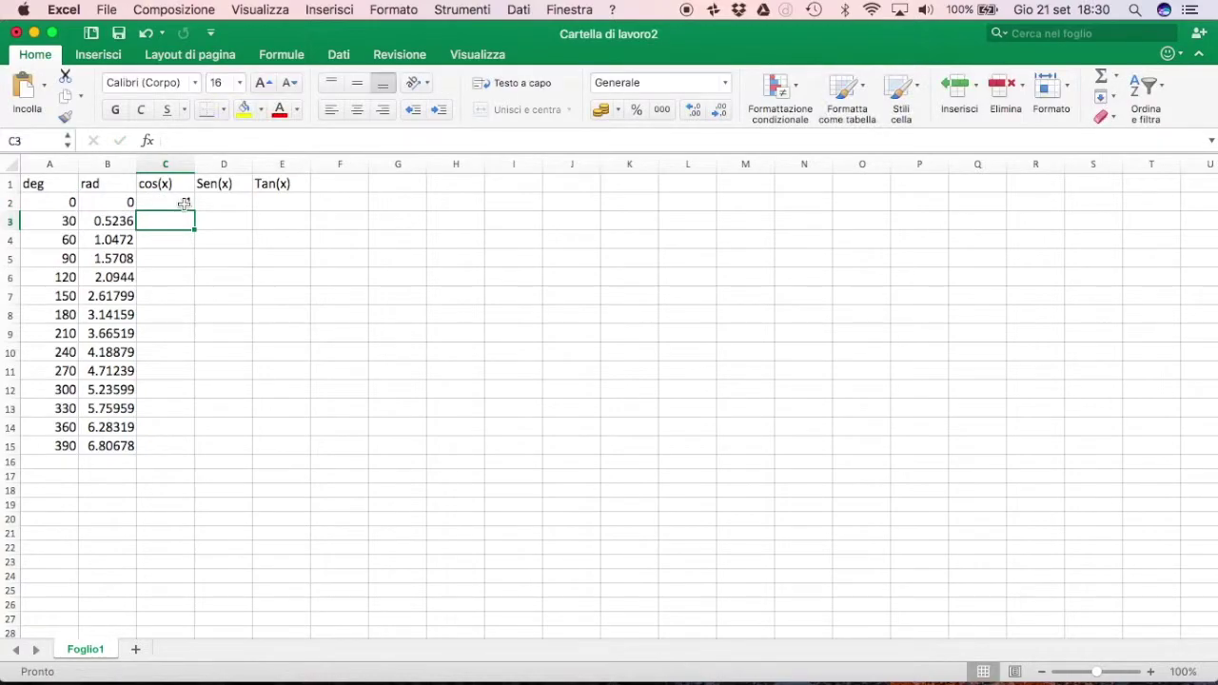
left_click(179, 201)
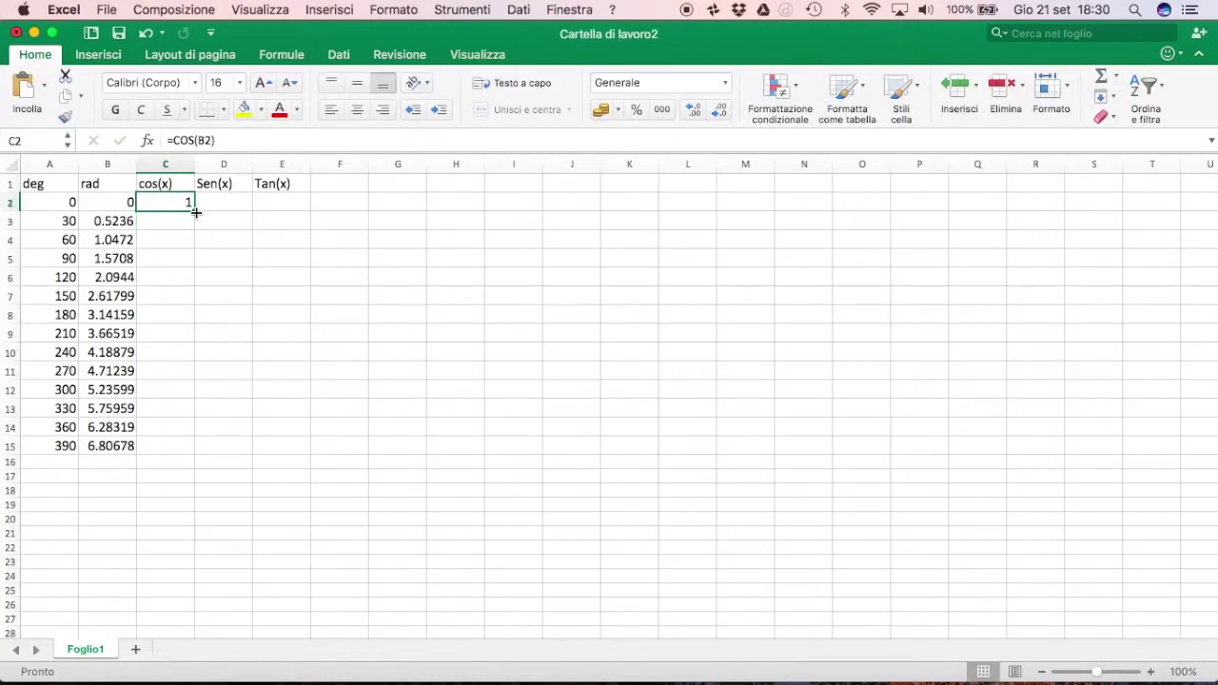
mouse_move(195, 211)
left_mouse_down()
mouse_move(190, 253)
mouse_move(195, 211)
left_mouse_up()
double_click(196, 212)
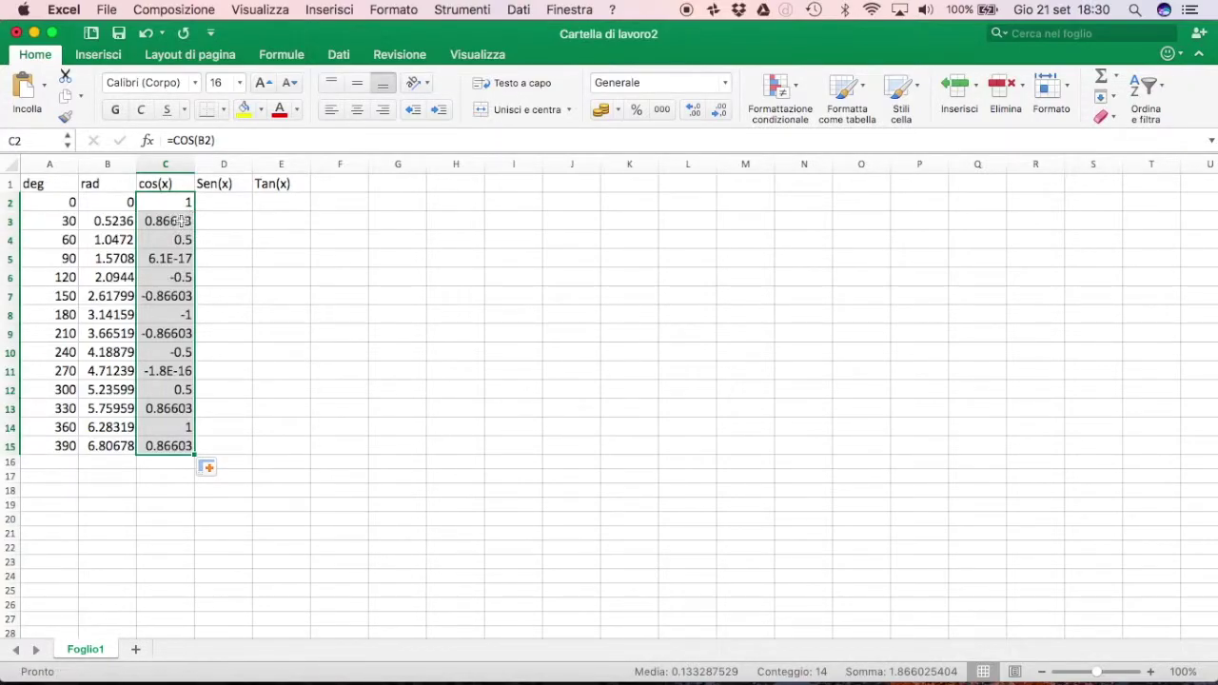
- Format the cosines in C2:C15 as Numero with two decimals and check the 90 degree row
left_click(393, 10)
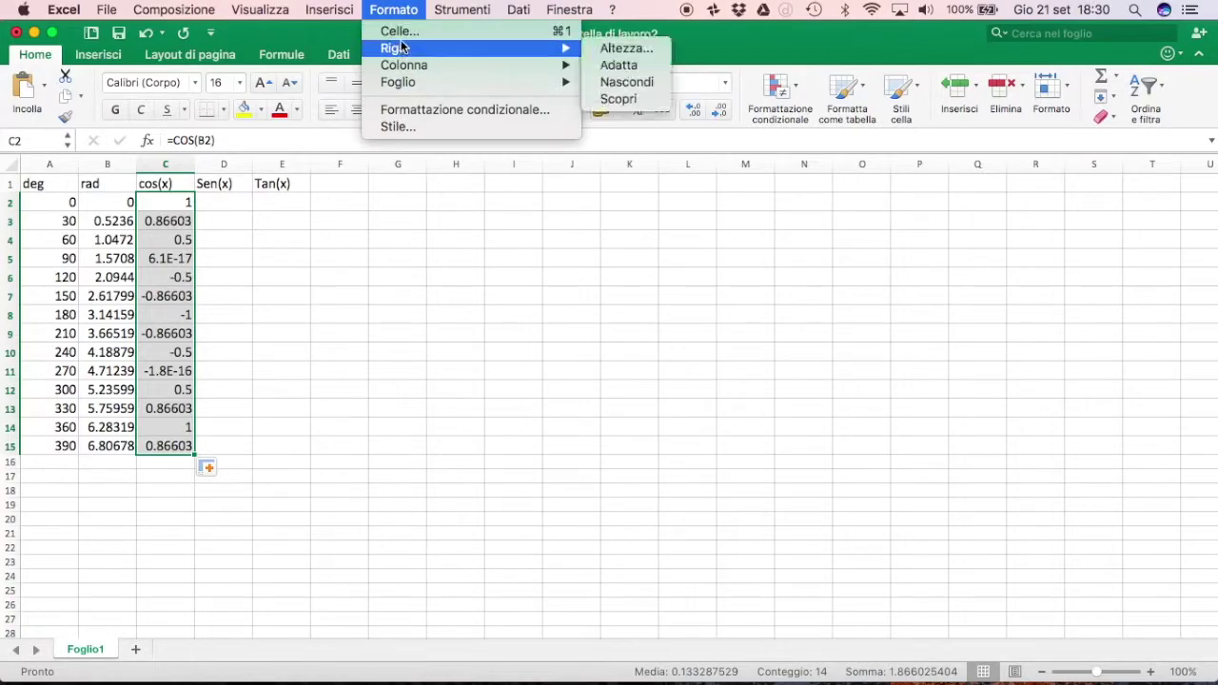
left_click(536, 195)
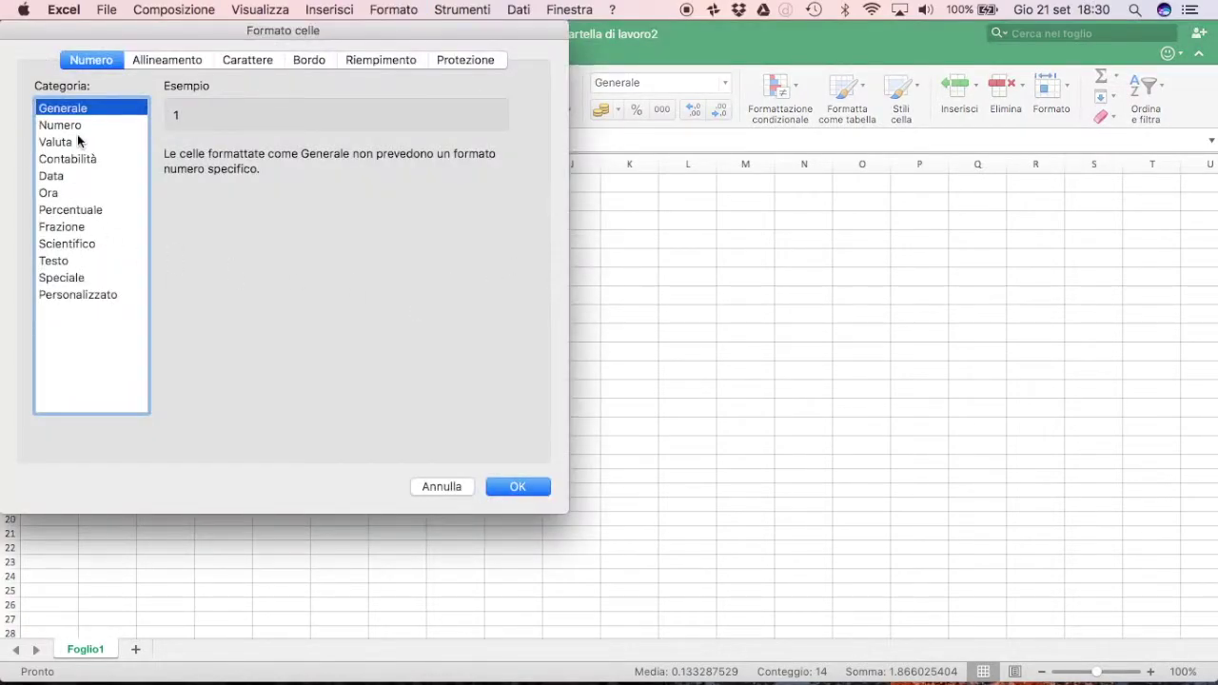
left_click(71, 125)
left_click(518, 487)
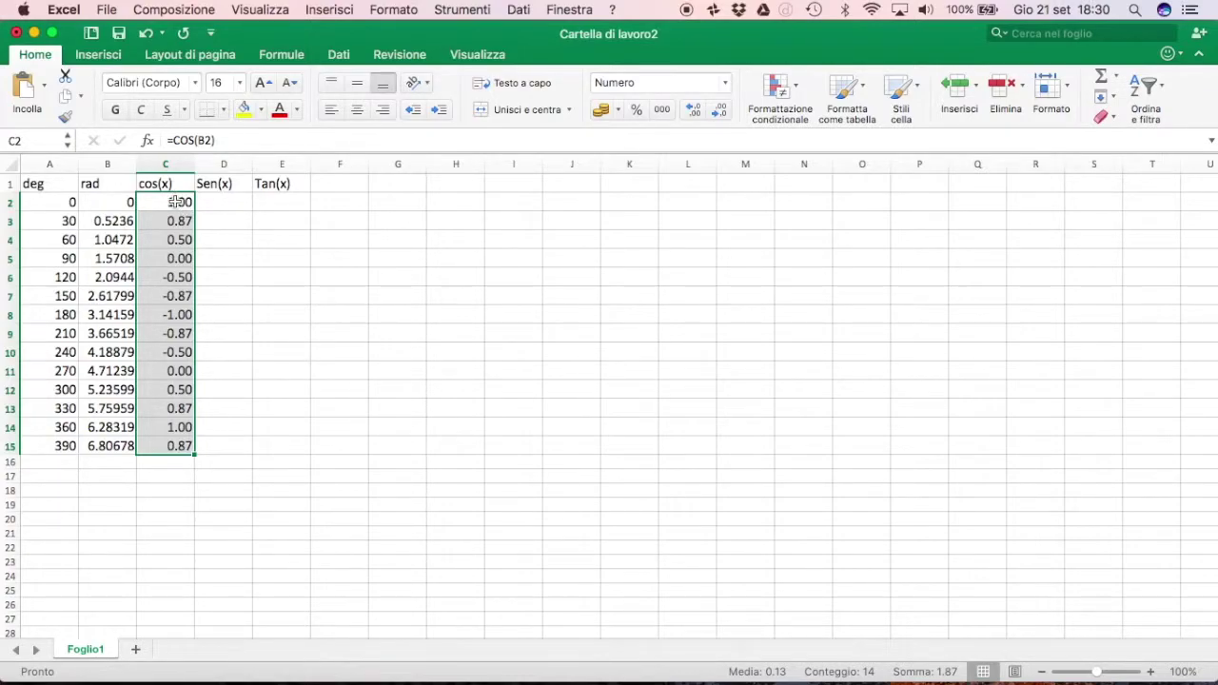
left_click_drag(176, 202, 177, 438)
left_click(185, 257)
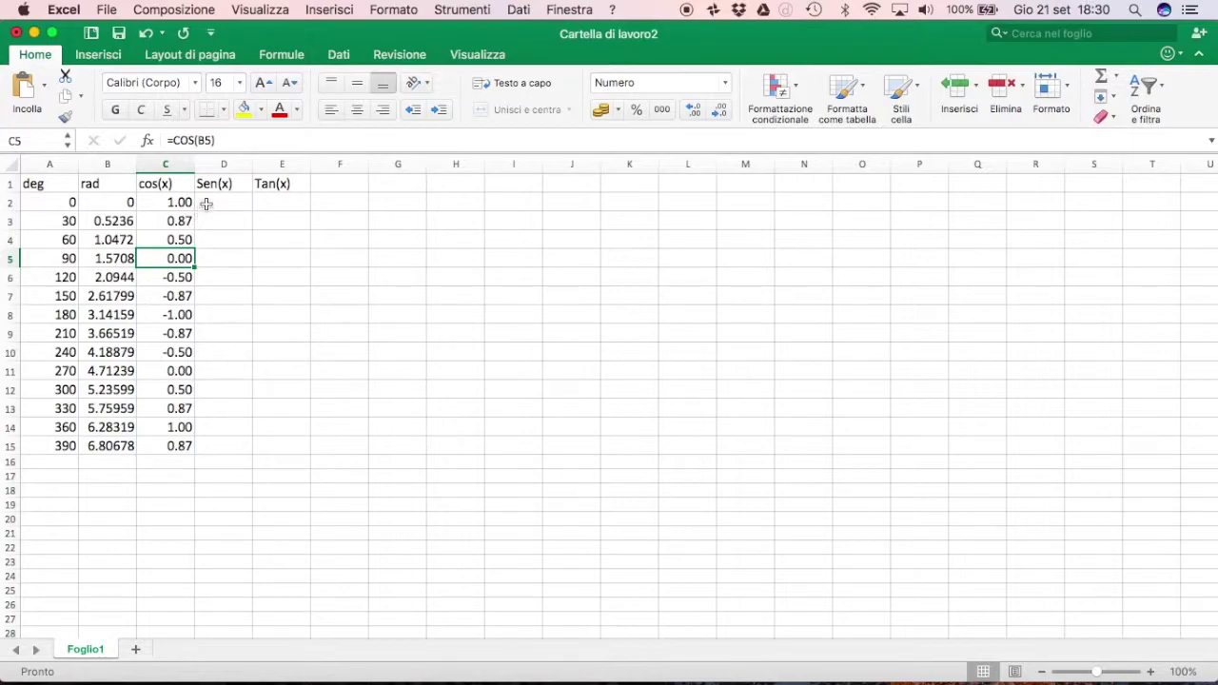
- Calculate the sines with =SEN(B2) in D2, filled down to D15
left_click(207, 201)
left_click(218, 219)
left_click(226, 203)
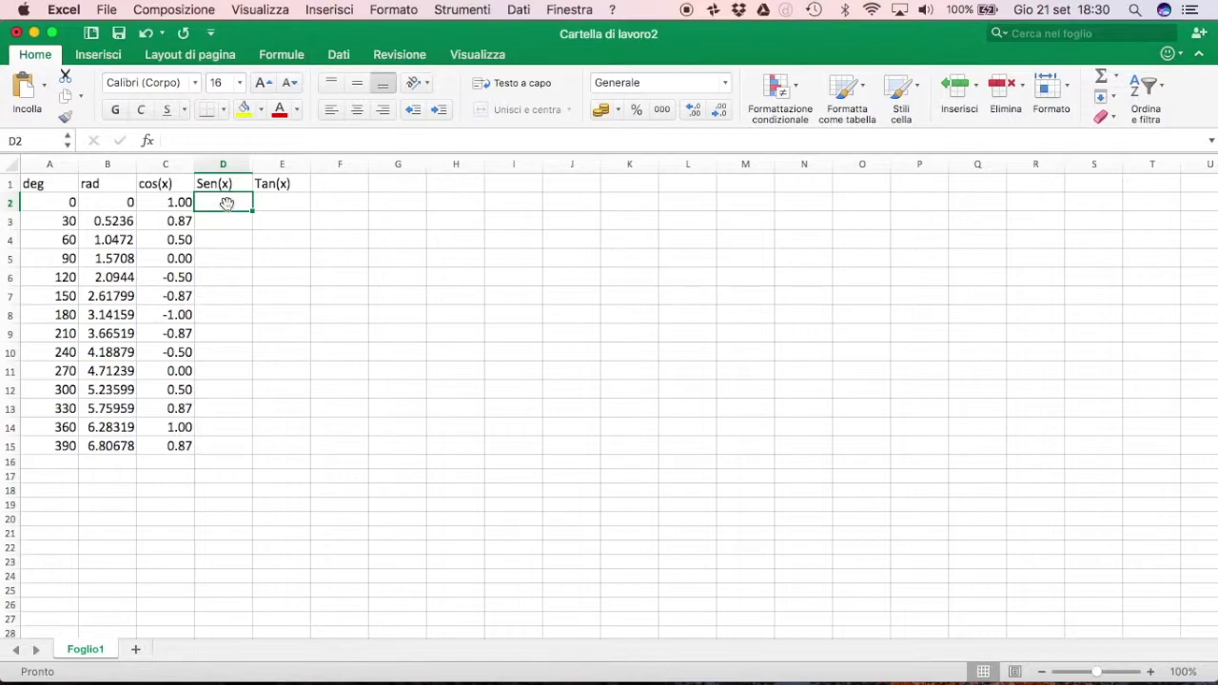
type("=Si")
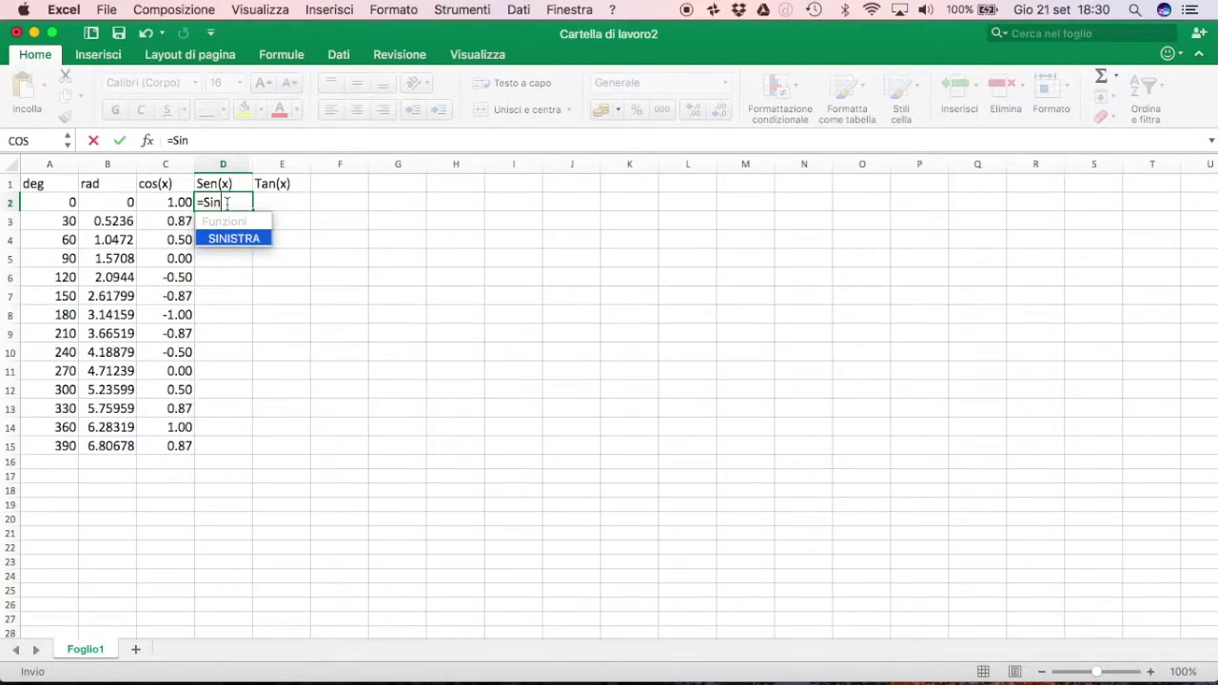
type("n")
key("BackSpace")
key("BackSpace")
type("en")
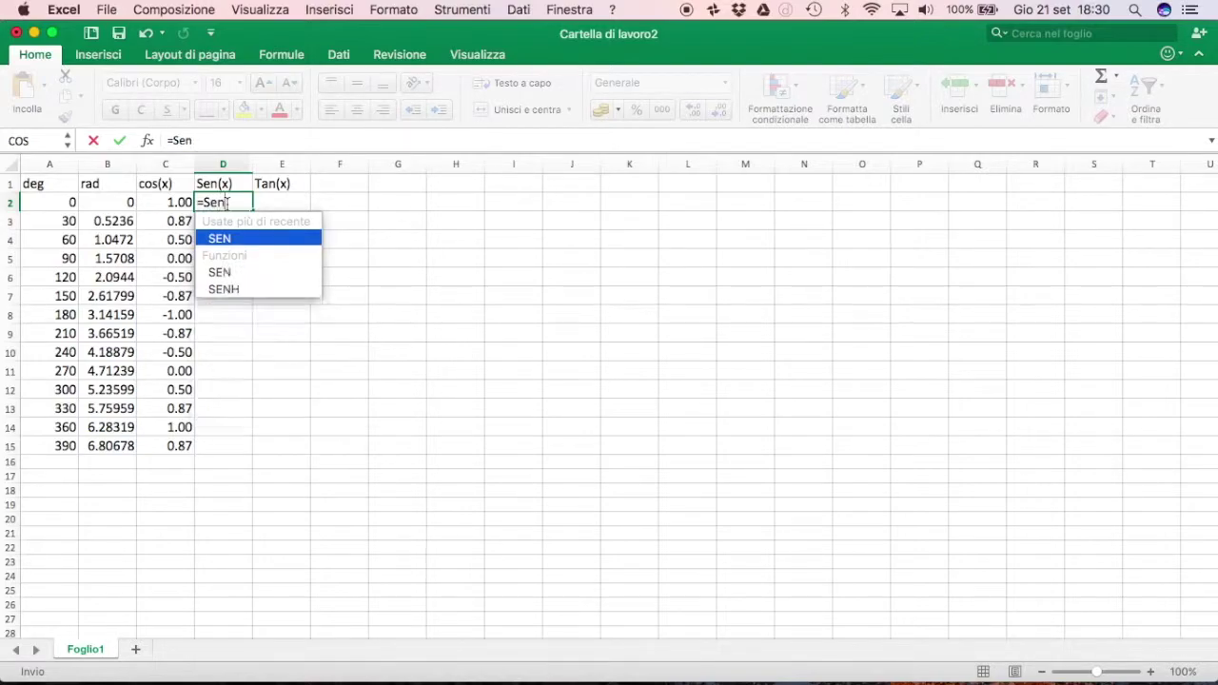
double_click(232, 229)
left_click(116, 197)
key("Return")
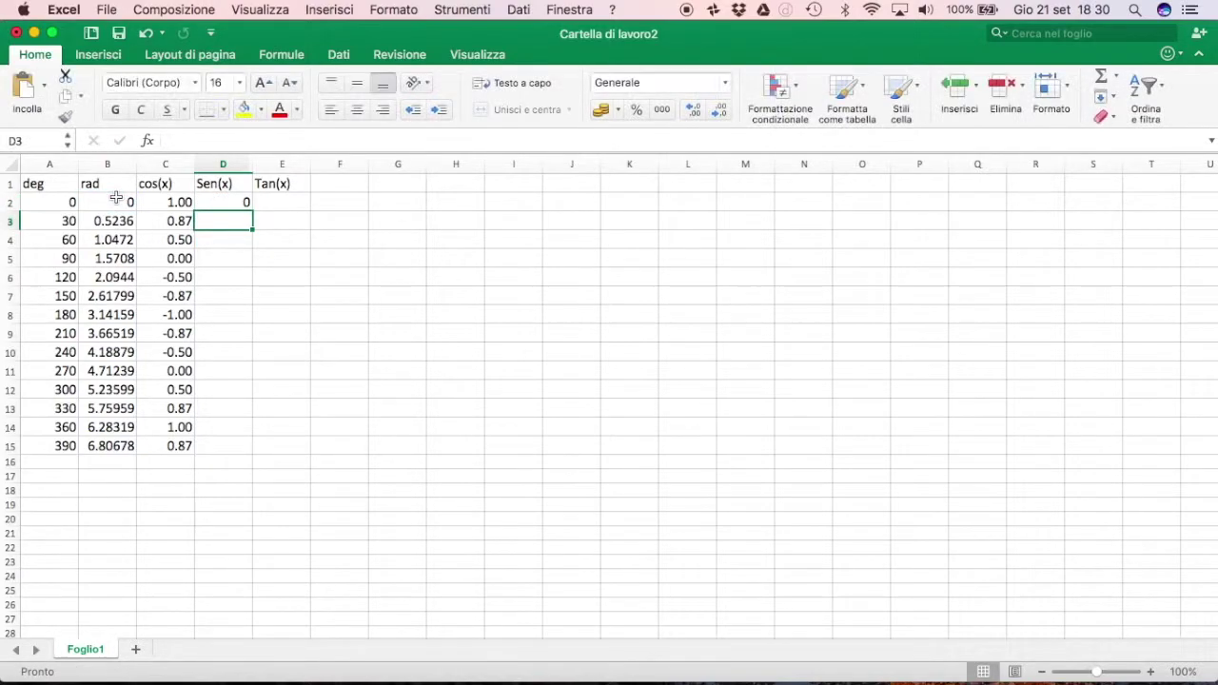
left_click(242, 200)
double_click(253, 211)
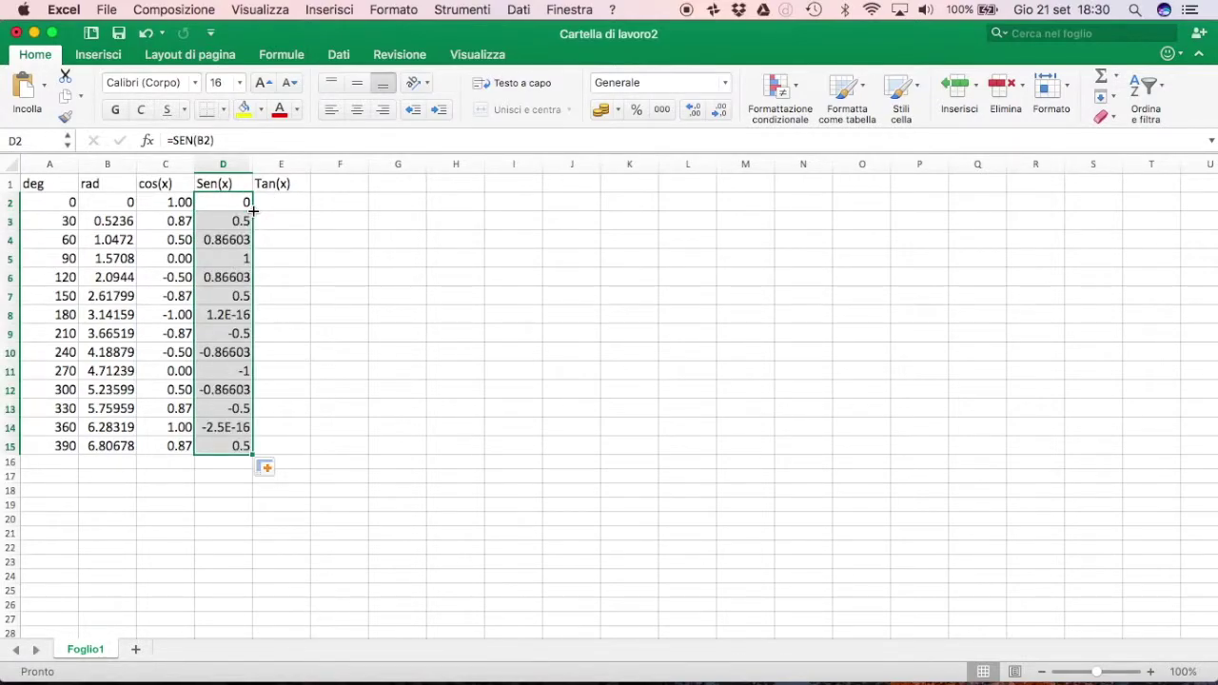
- Format the sines in D2:D15 as Numero with two decimals
left_click(403, 14)
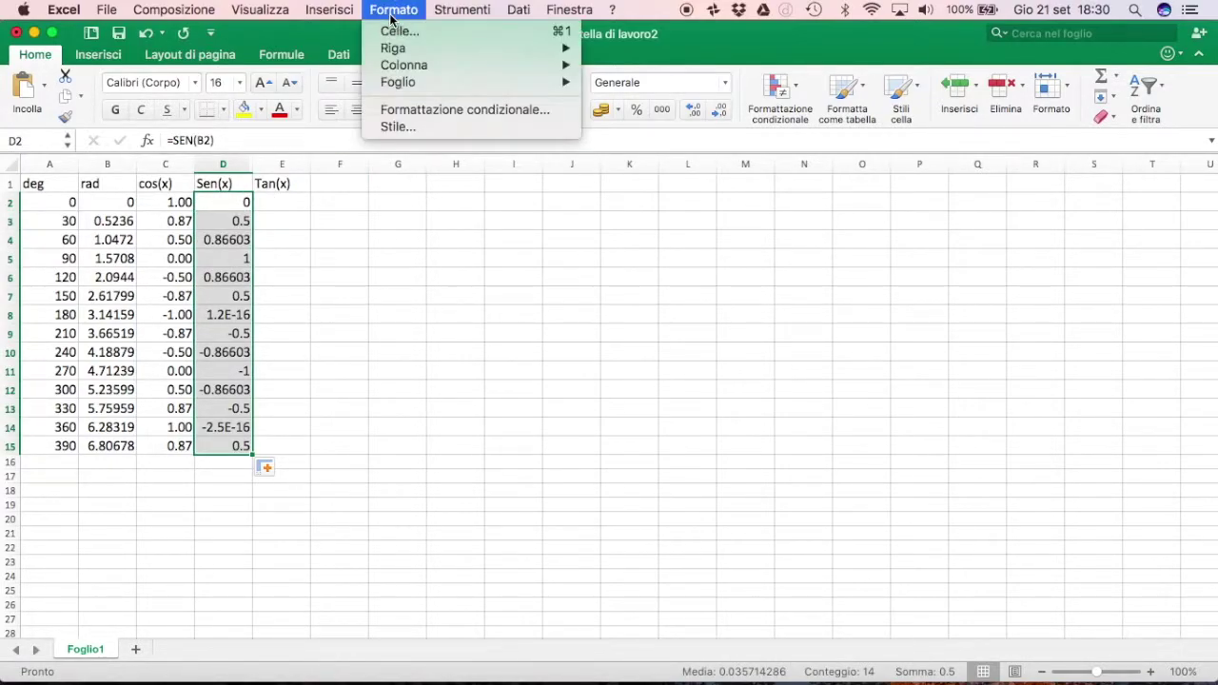
left_click(394, 30)
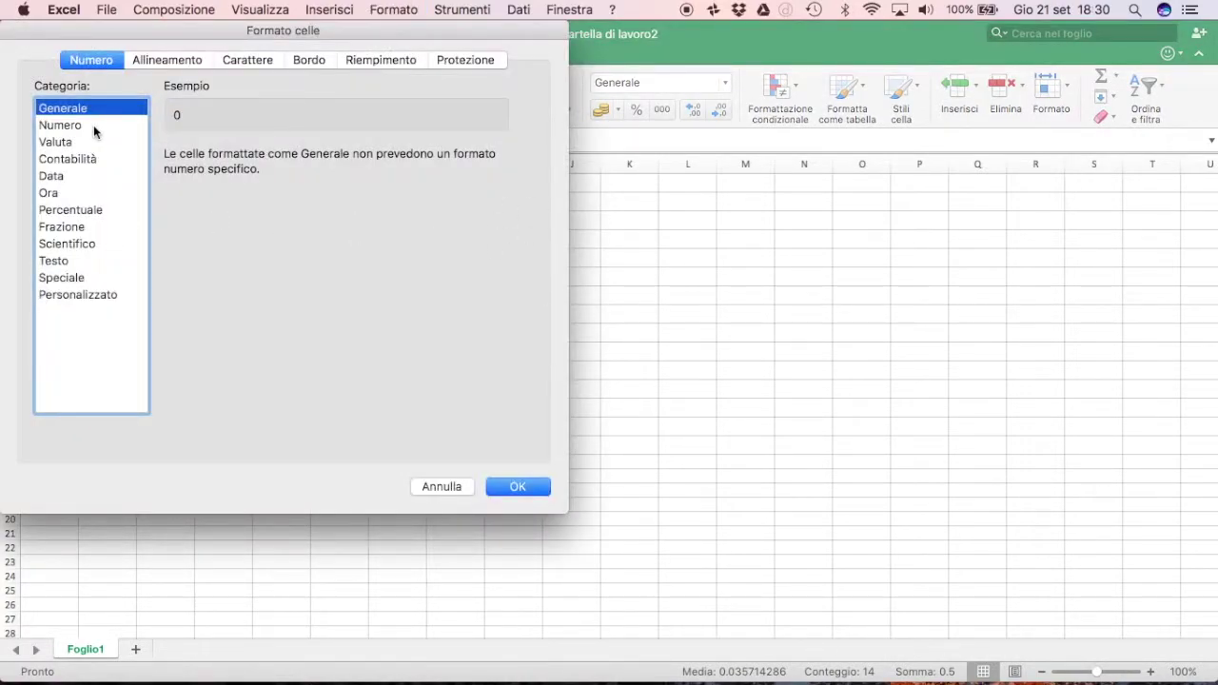
left_click(60, 125)
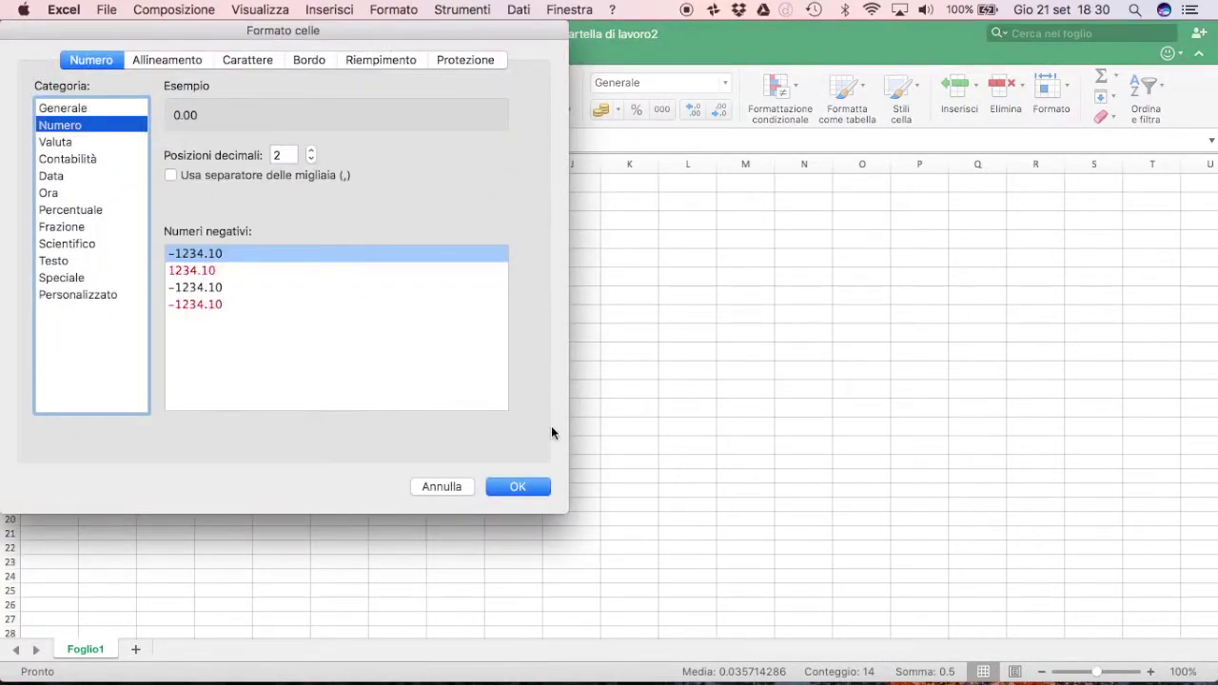
left_click(537, 494)
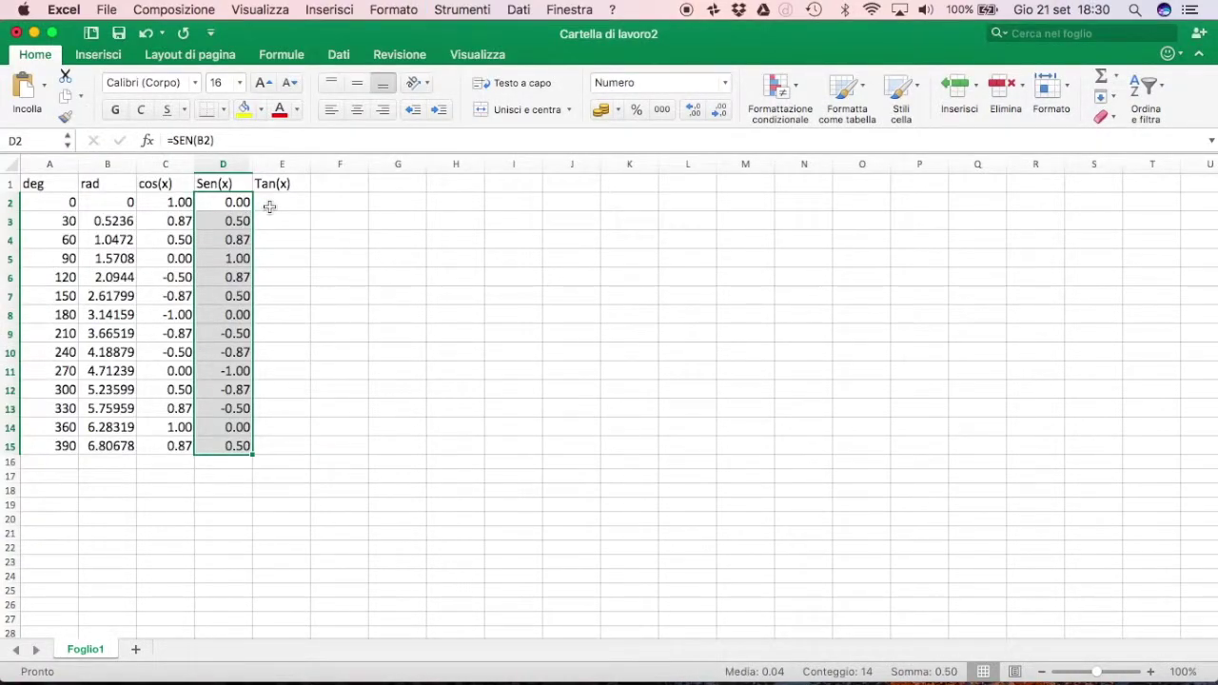
left_click_drag(178, 203, 240, 220)
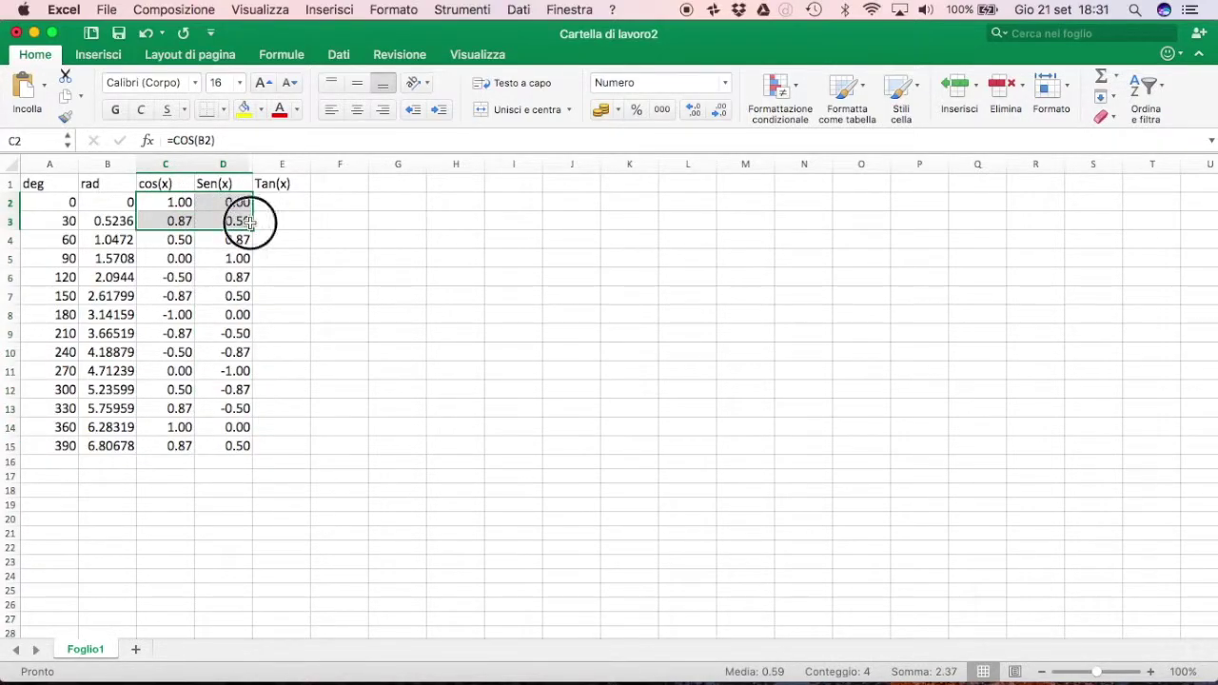
left_click(249, 222)
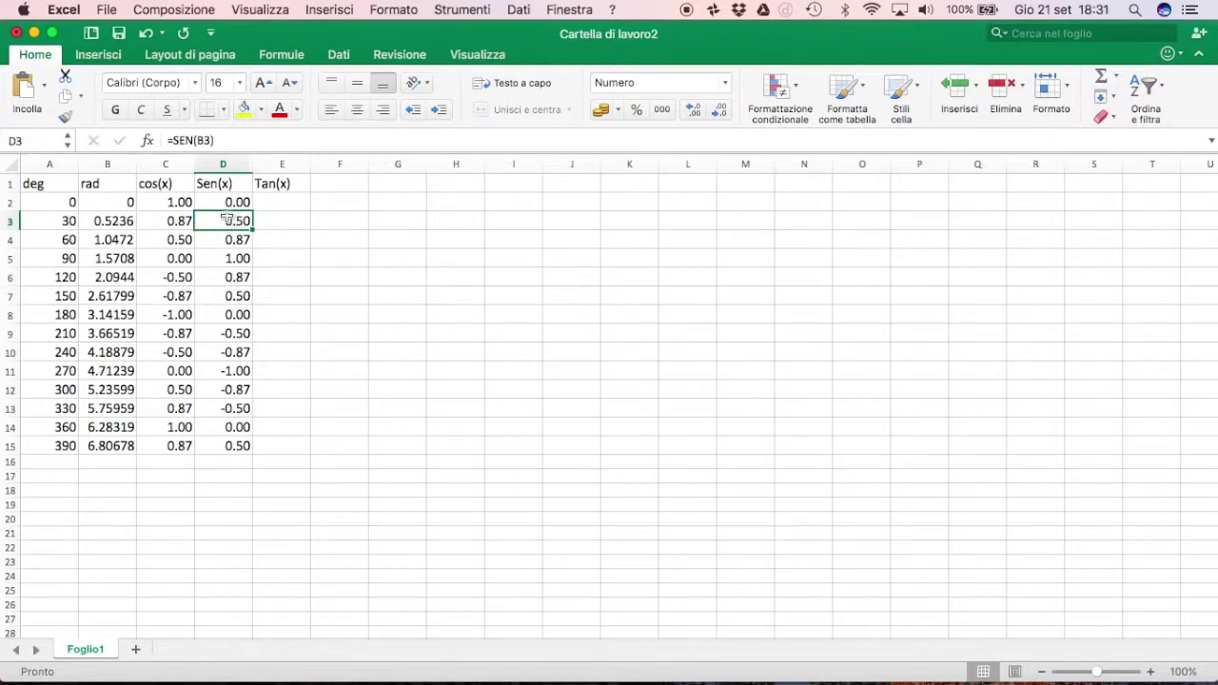
left_click(187, 221)
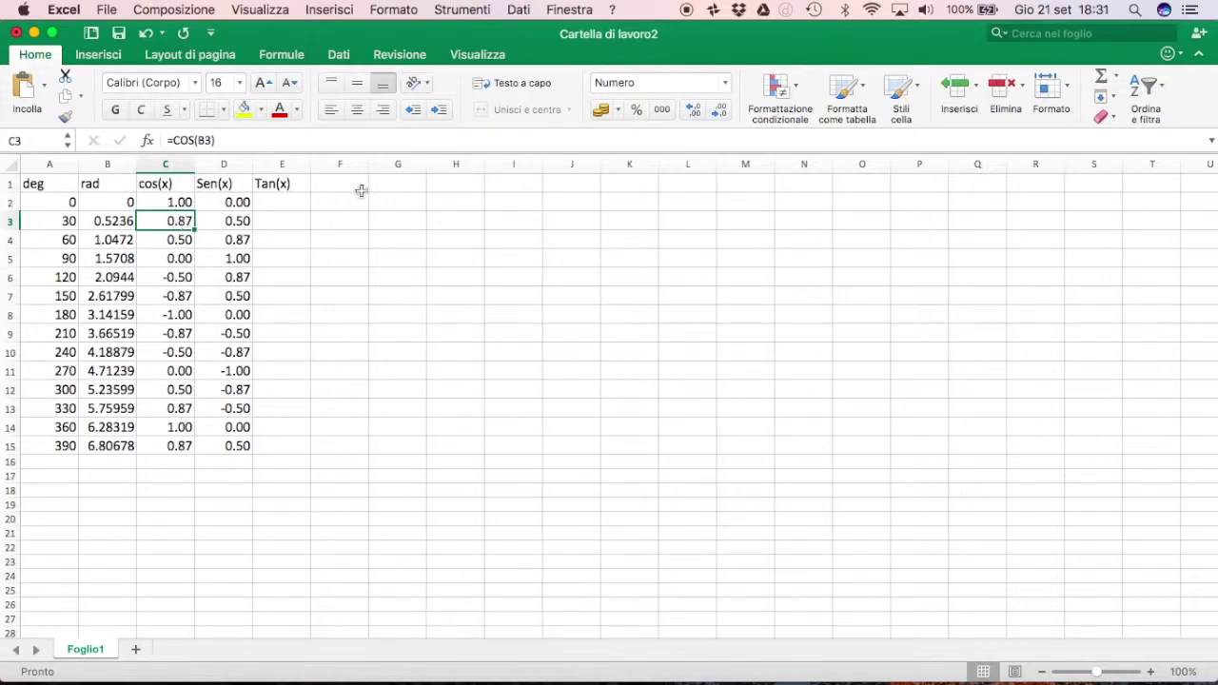
- Calculate the tangents with =D2/C2 in E2, filled down to E5, and check the 90 degree cell
left_click(284, 203)
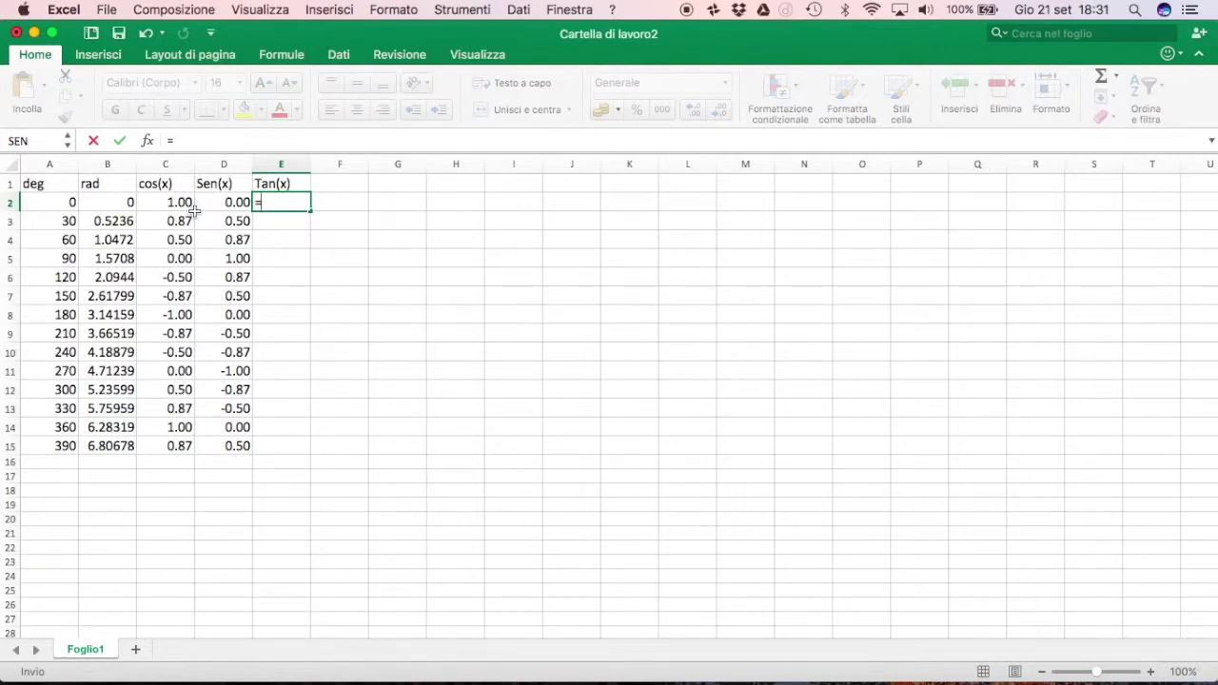
left_click(229, 203)
type("/")
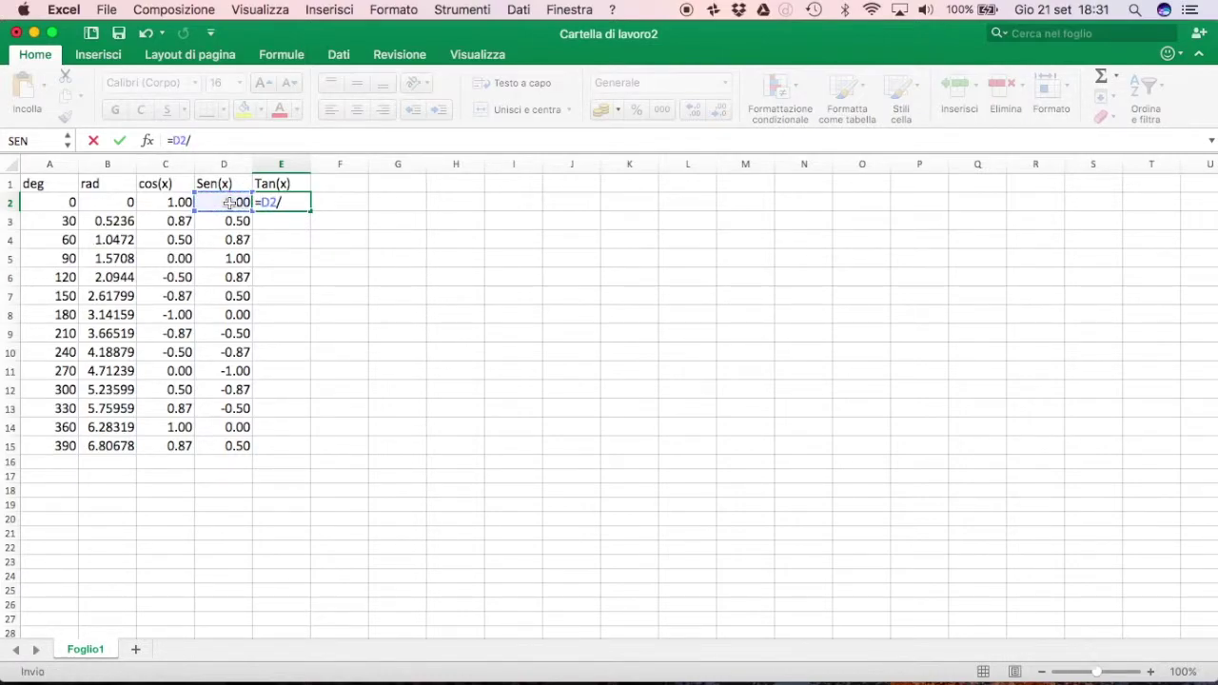
left_click(179, 203)
key("Return")
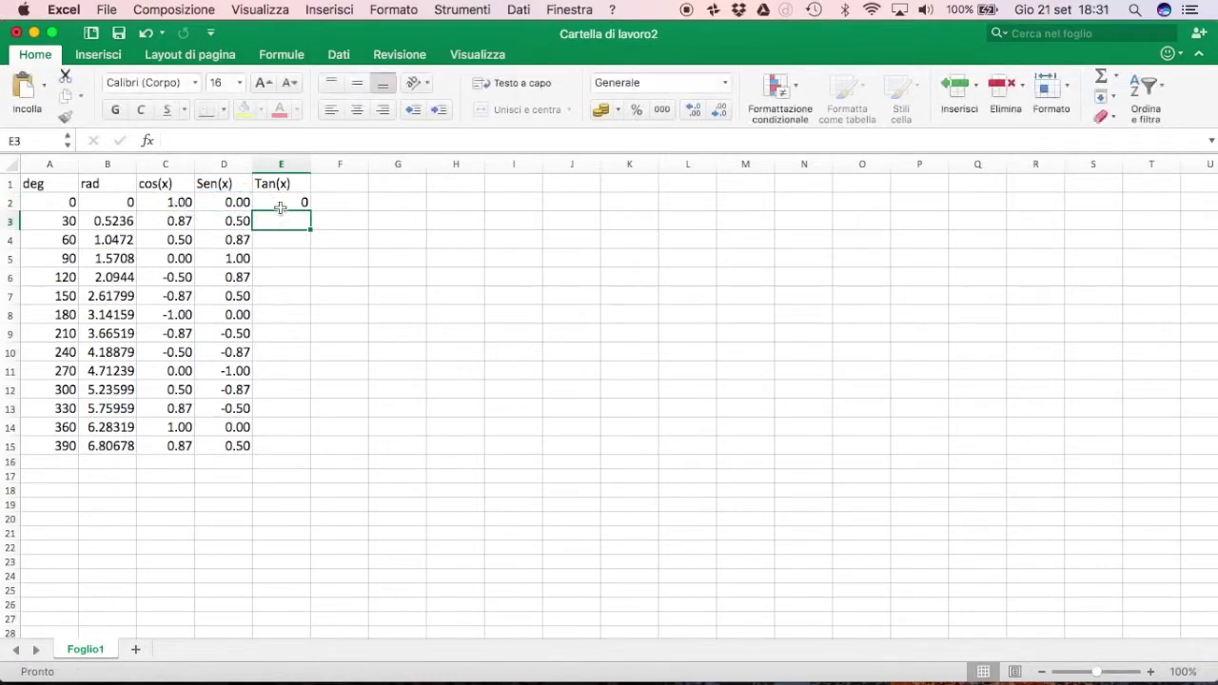
left_click(310, 204)
left_click(306, 204)
left_click_drag(309, 211, 310, 240)
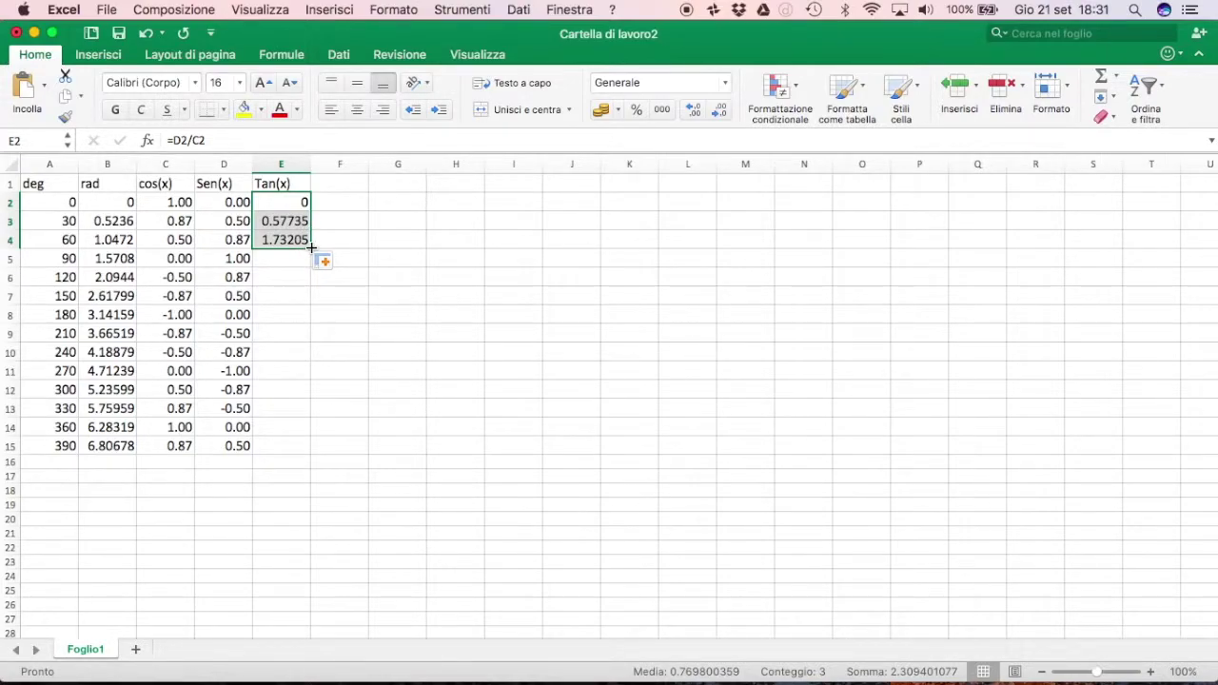
left_click_drag(310, 247, 311, 265)
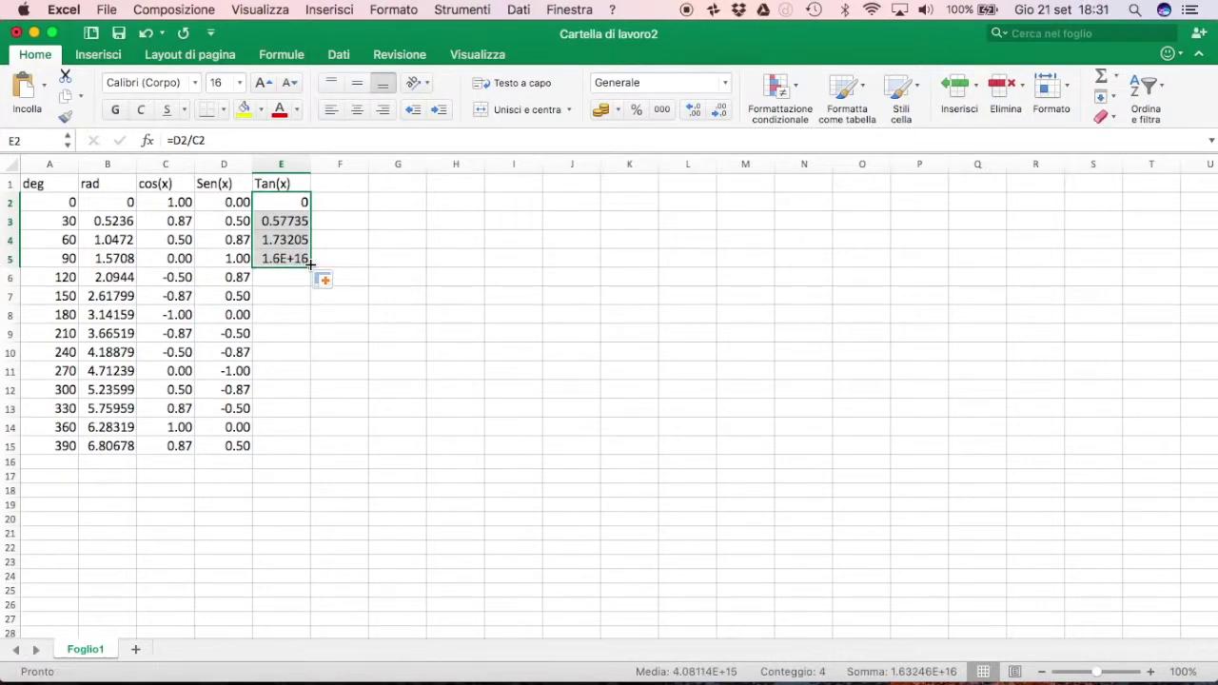
left_click(283, 258)
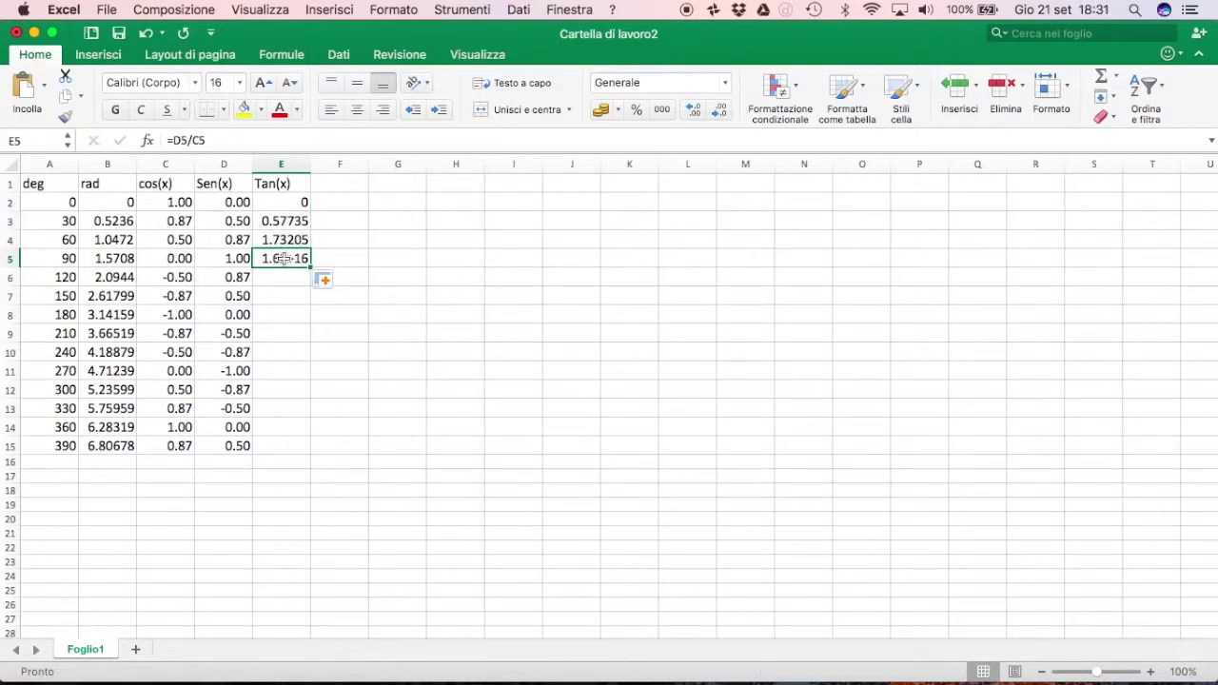
- Format the tangent cells E2:E15 as Numero with two decimals
left_click_drag(305, 204, 276, 447)
left_click(385, 12)
left_click(391, 30)
left_click(81, 125)
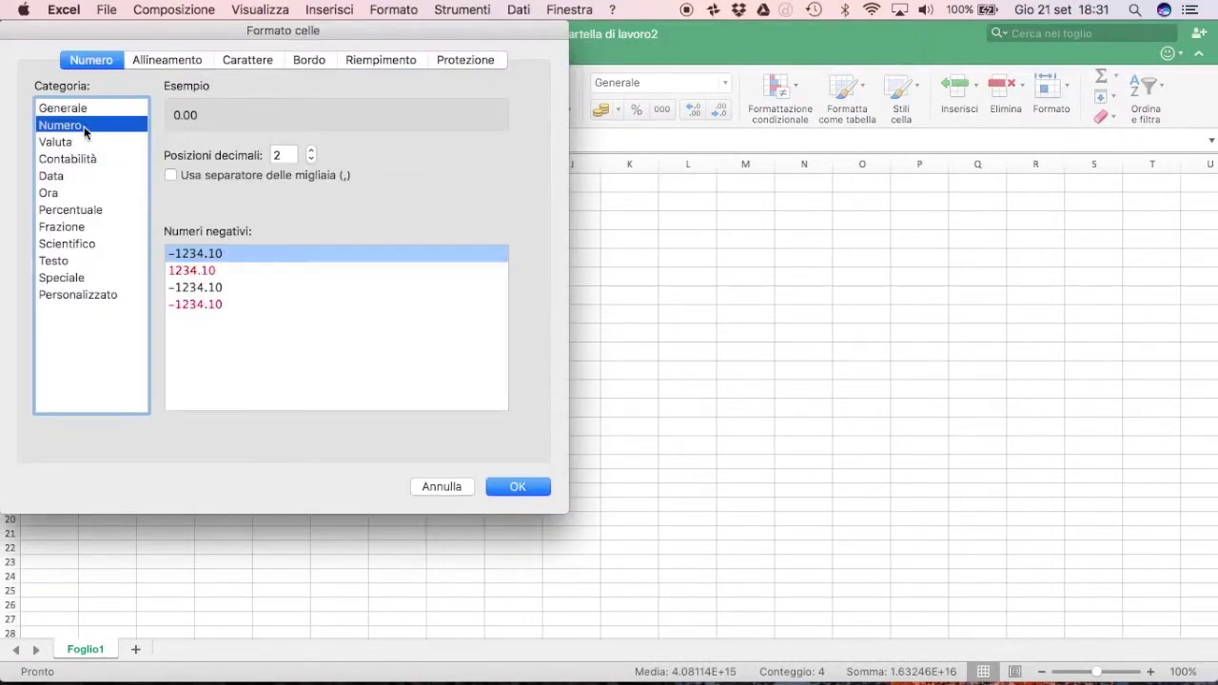
left_click(509, 483)
- Clear the 90 degree tangent in E5 and fit the width of column E to its contents
left_click(381, 260)
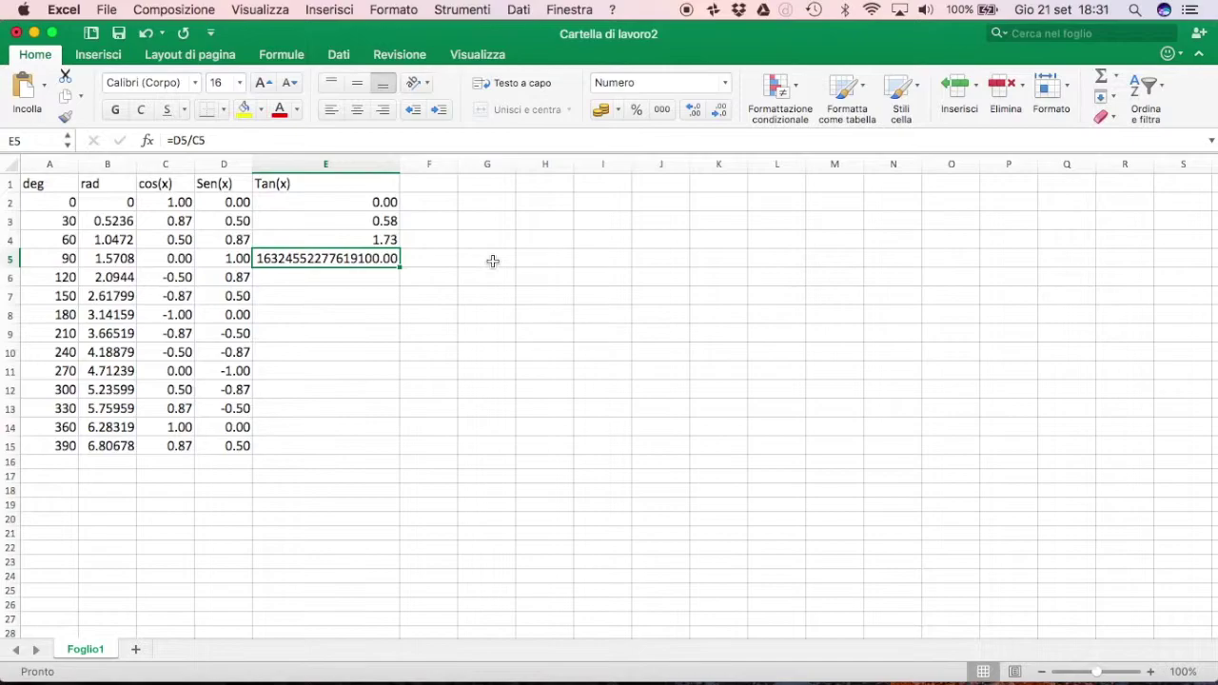
key("Delete")
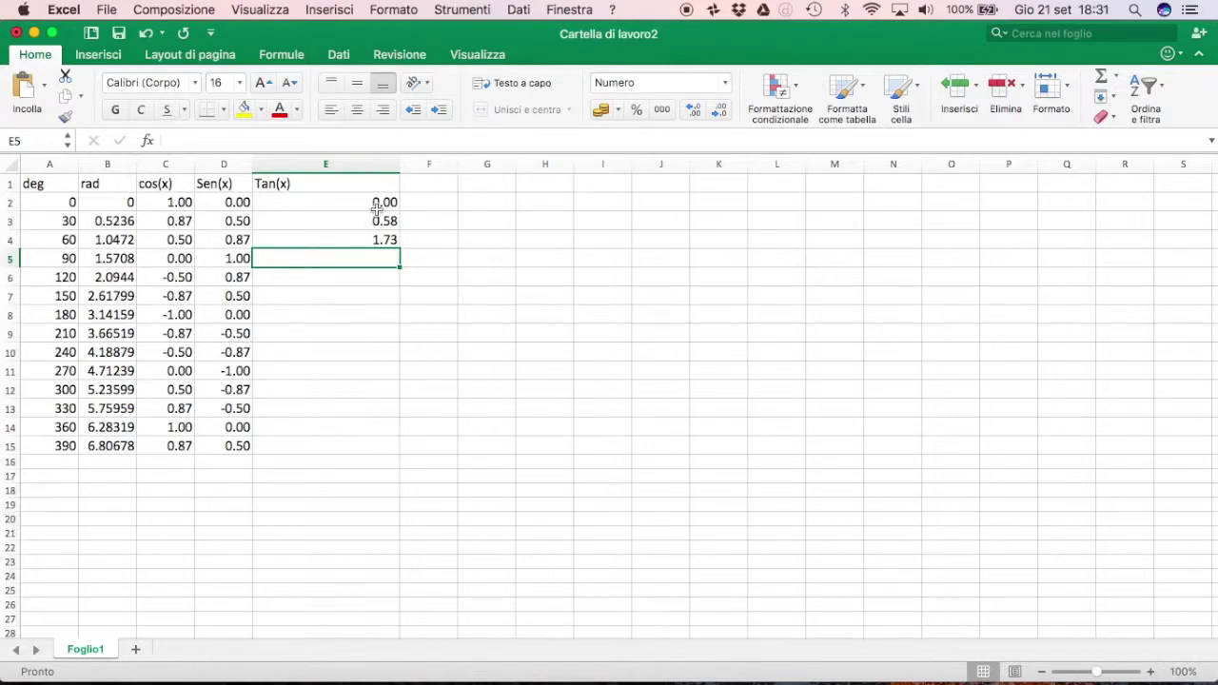
double_click(399, 163)
left_click(279, 201)
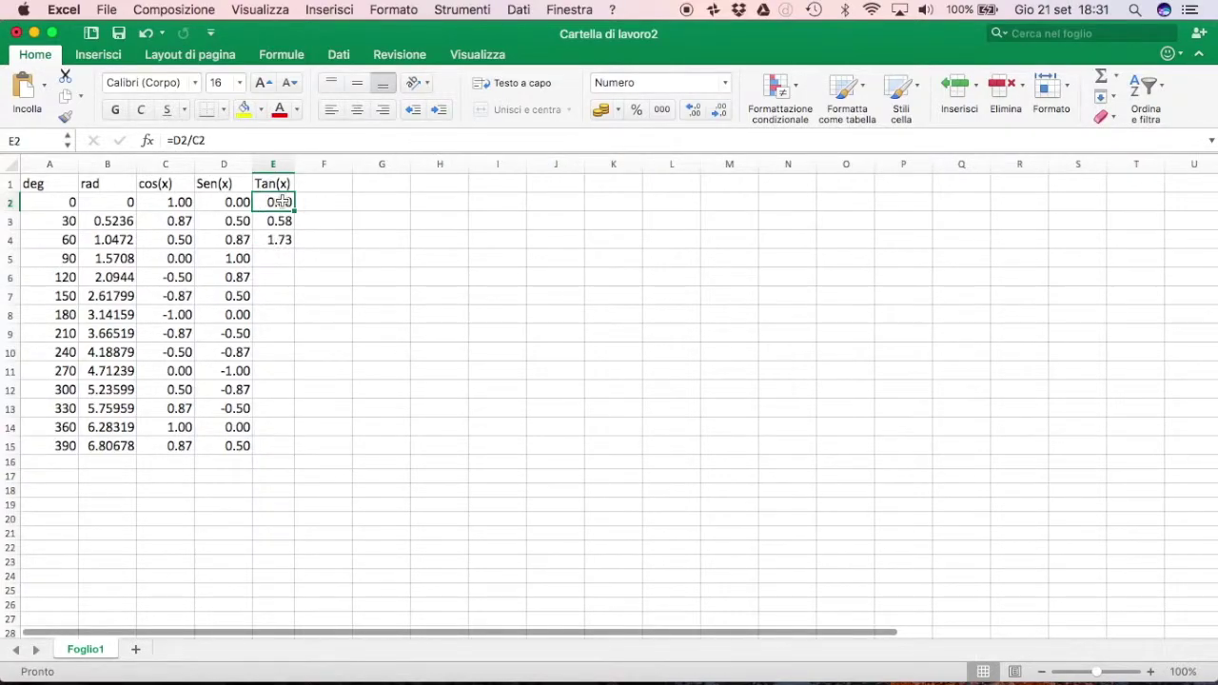
left_click_drag(285, 207, 285, 238)
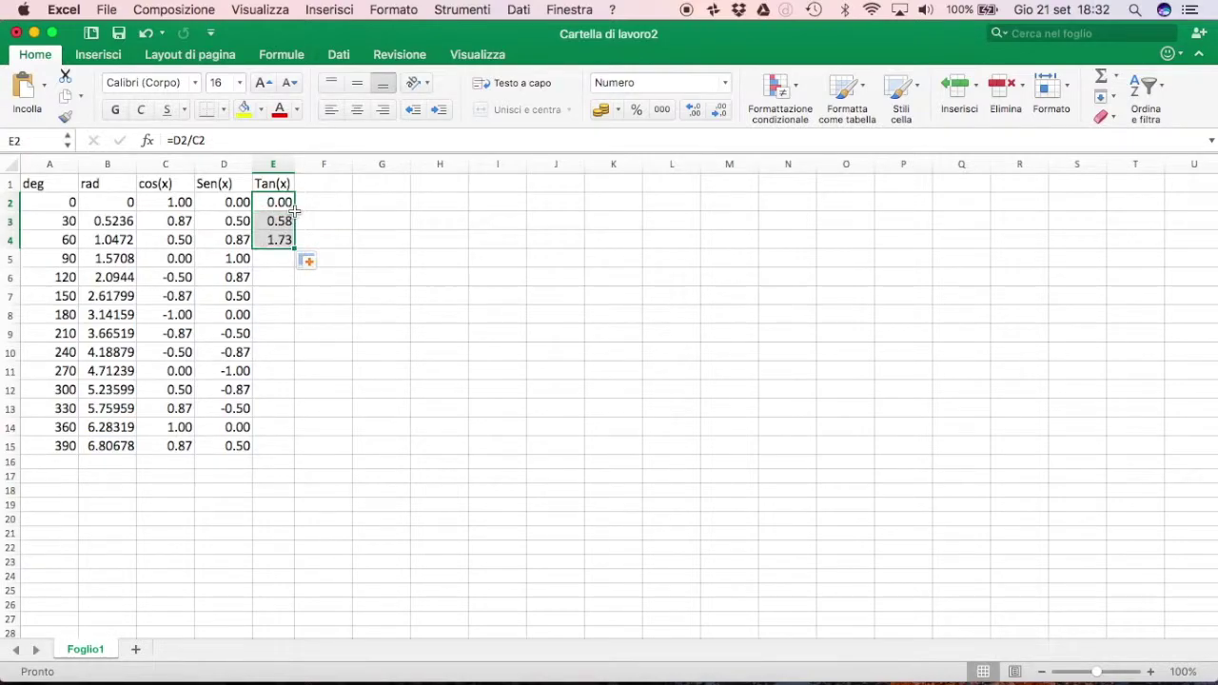
left_click(467, 221)
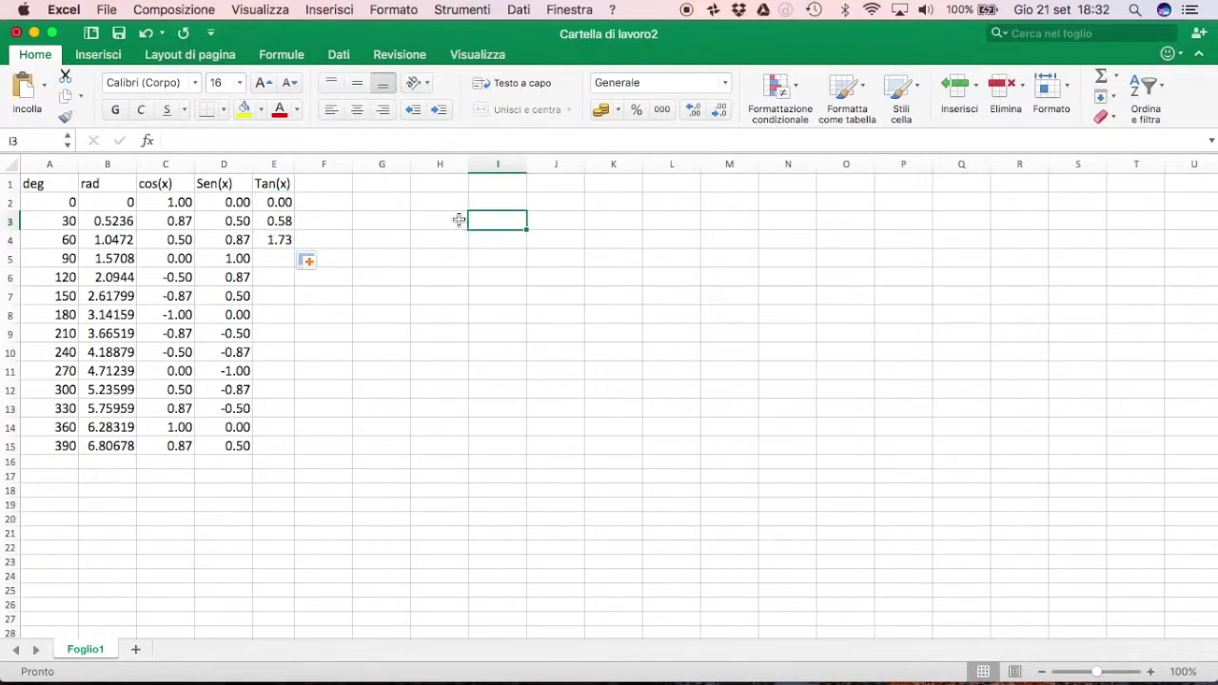
double_click(419, 218)
left_click(454, 284)
left_click(433, 243)
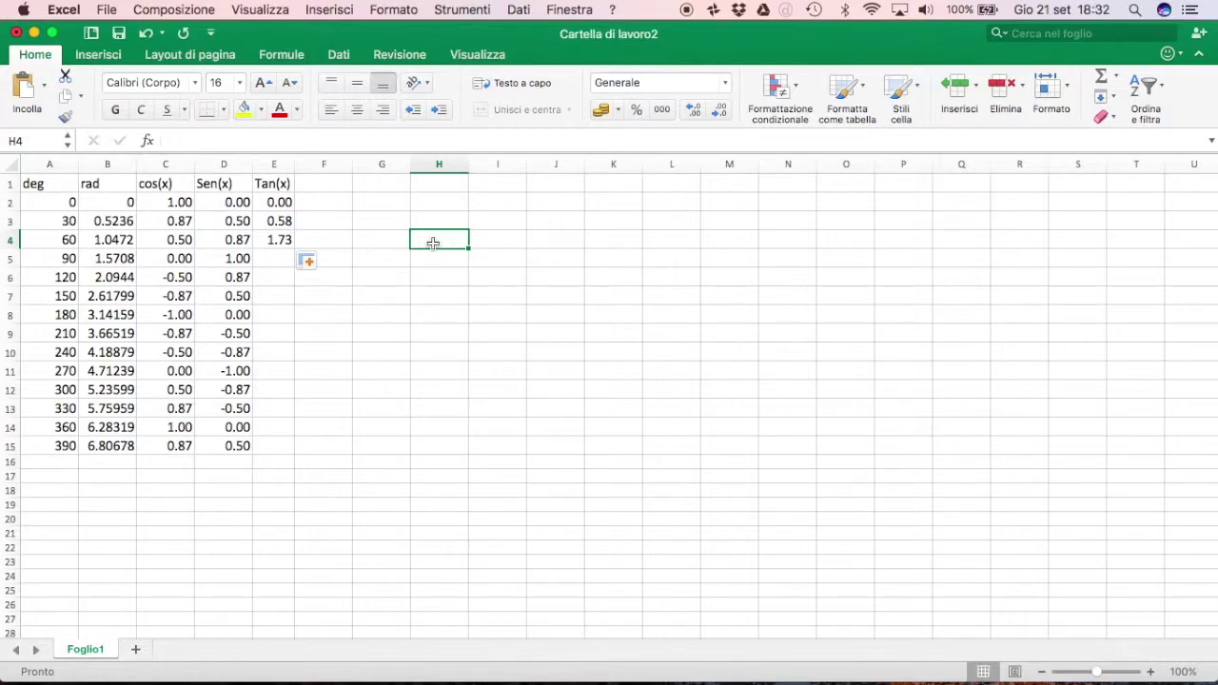
left_click(66, 180)
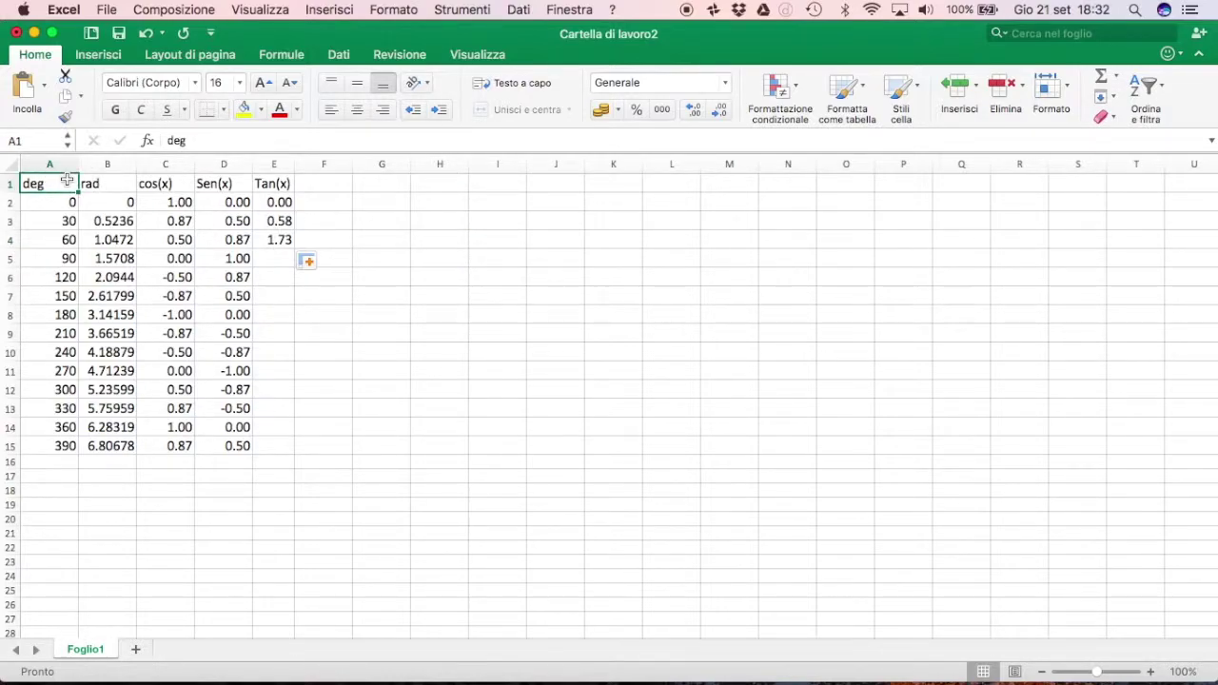
key("super+shift+Down")
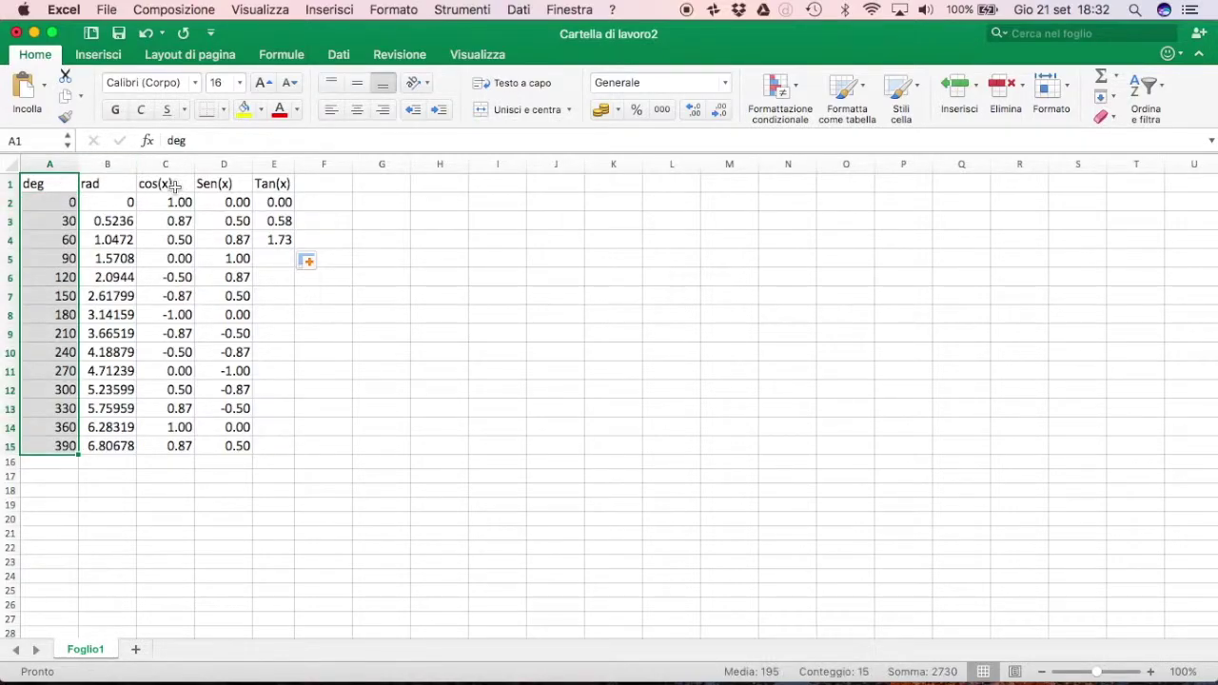
left_click(173, 184)
left_click_drag(65, 187, 68, 445)
left_click_drag(181, 185, 188, 371)
- Insert an XY scatter chart of cos(x) against deg from A1:A15 and C1:C15, and place it enlarged beside the table
left_click_drag(65, 187, 59, 444)
left_click_drag(176, 185, 174, 444)
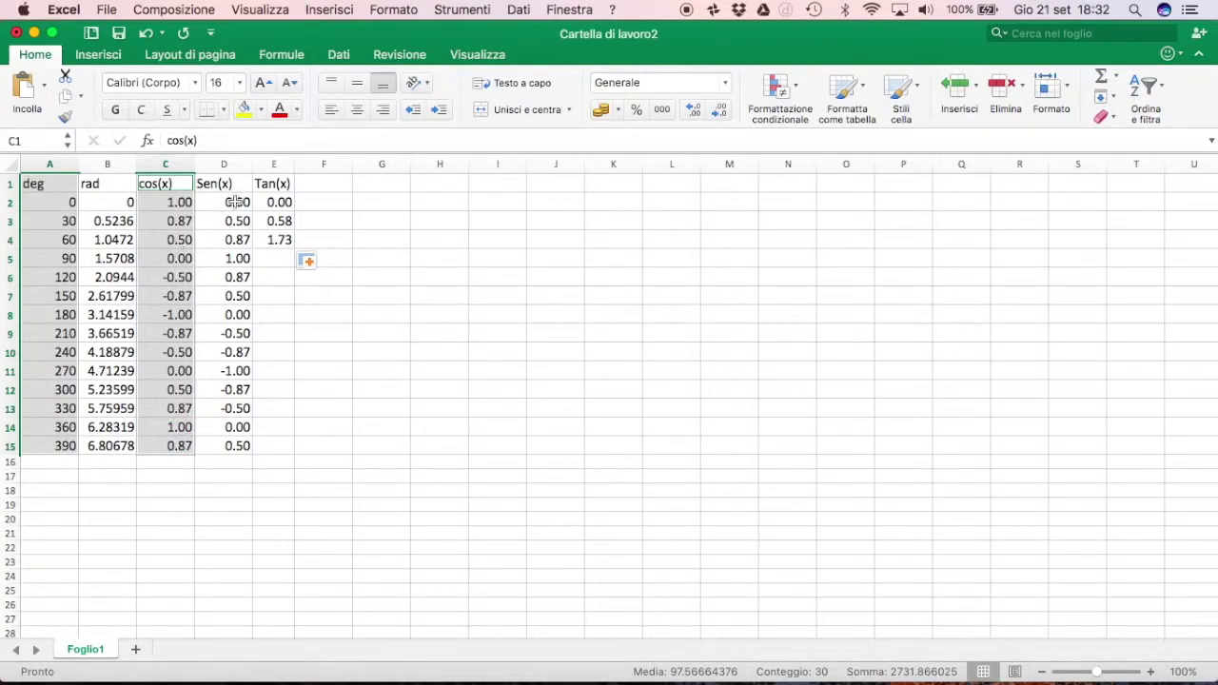
left_click(344, 11)
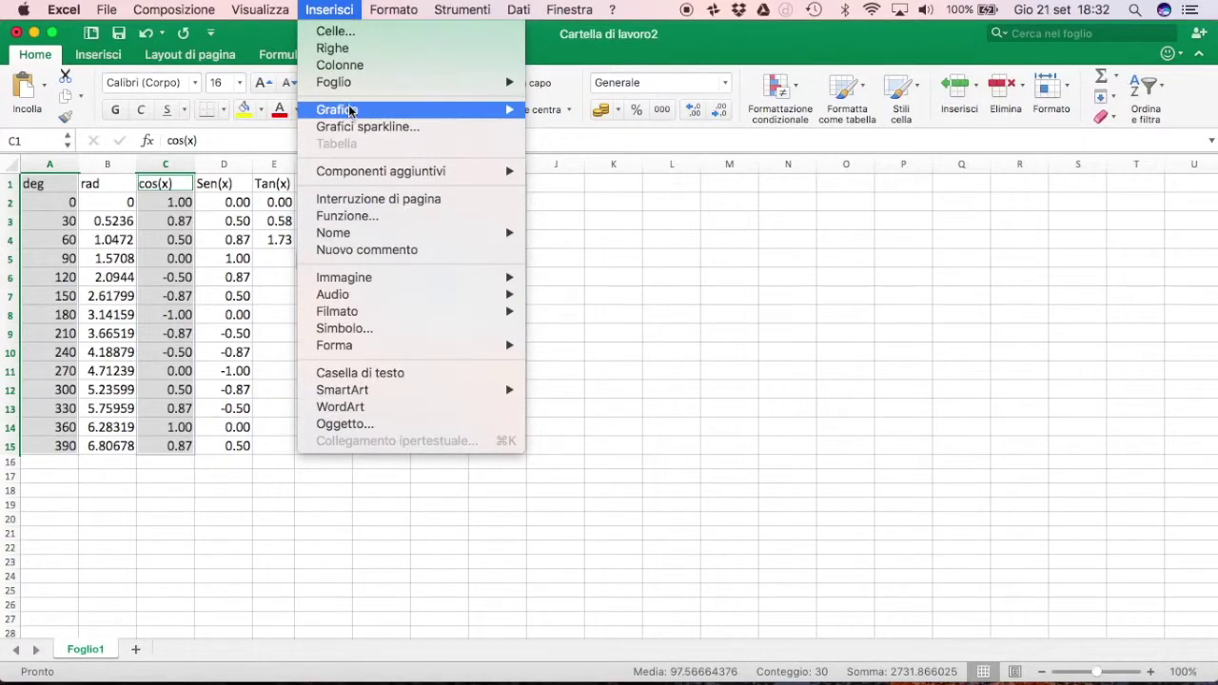
mouse_move(347, 112)
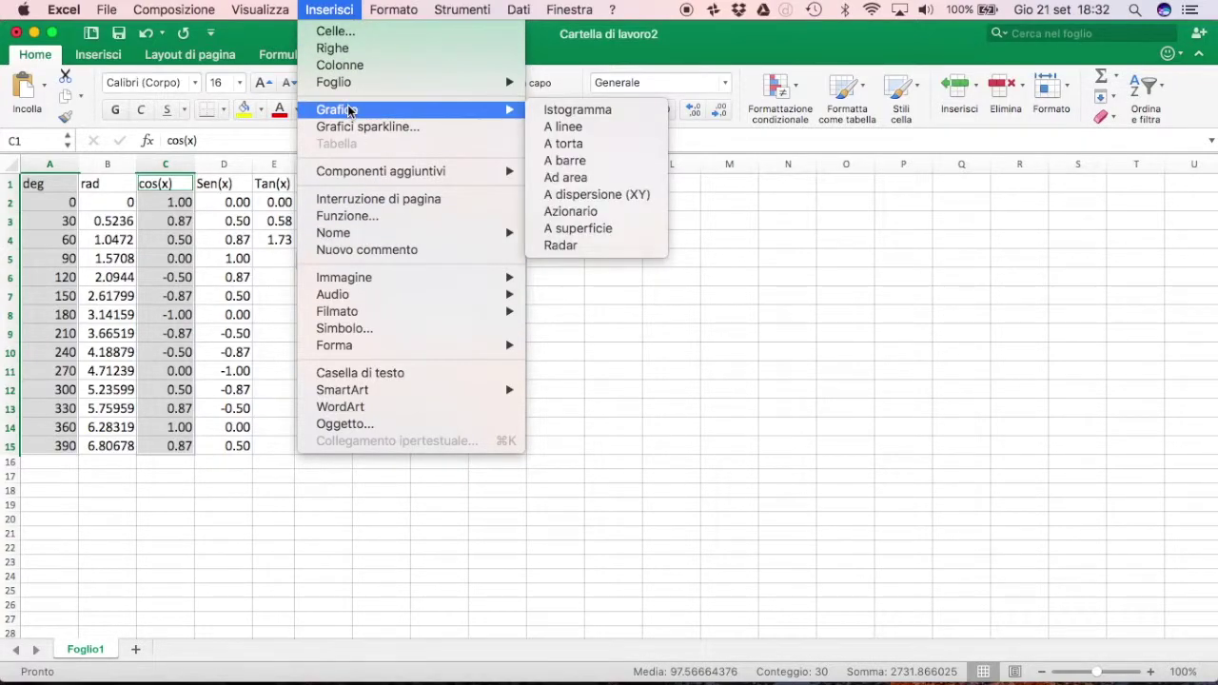
left_click(578, 194)
left_click_drag(596, 318, 480, 196)
left_click_drag(672, 387, 860, 468)
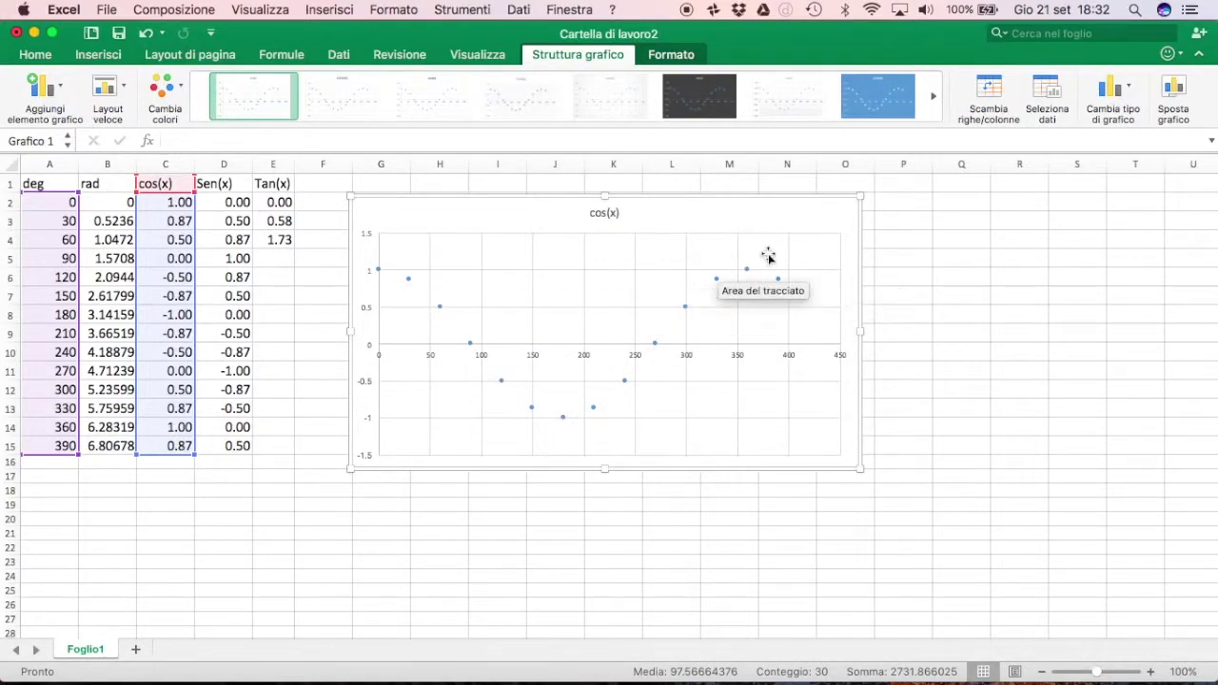
- Apply the fourth chart style and the quick layout with a title, horizontal and vertical gridlines and a legend below the plot
left_click(520, 112)
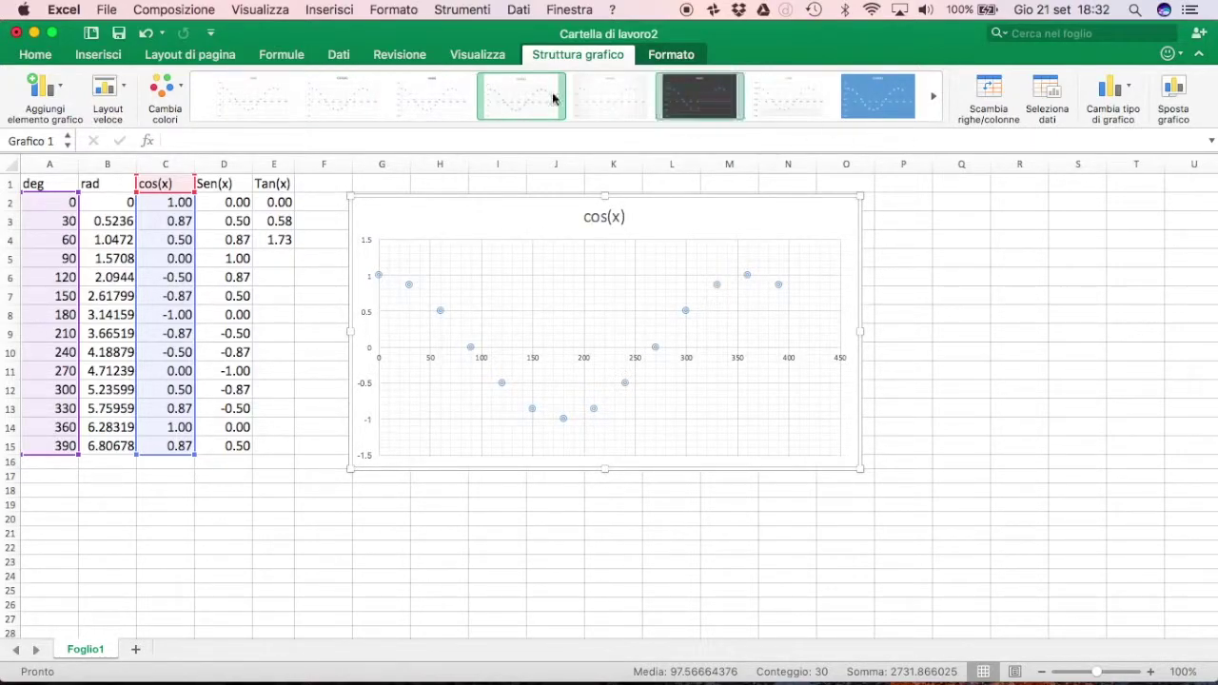
left_click(121, 91)
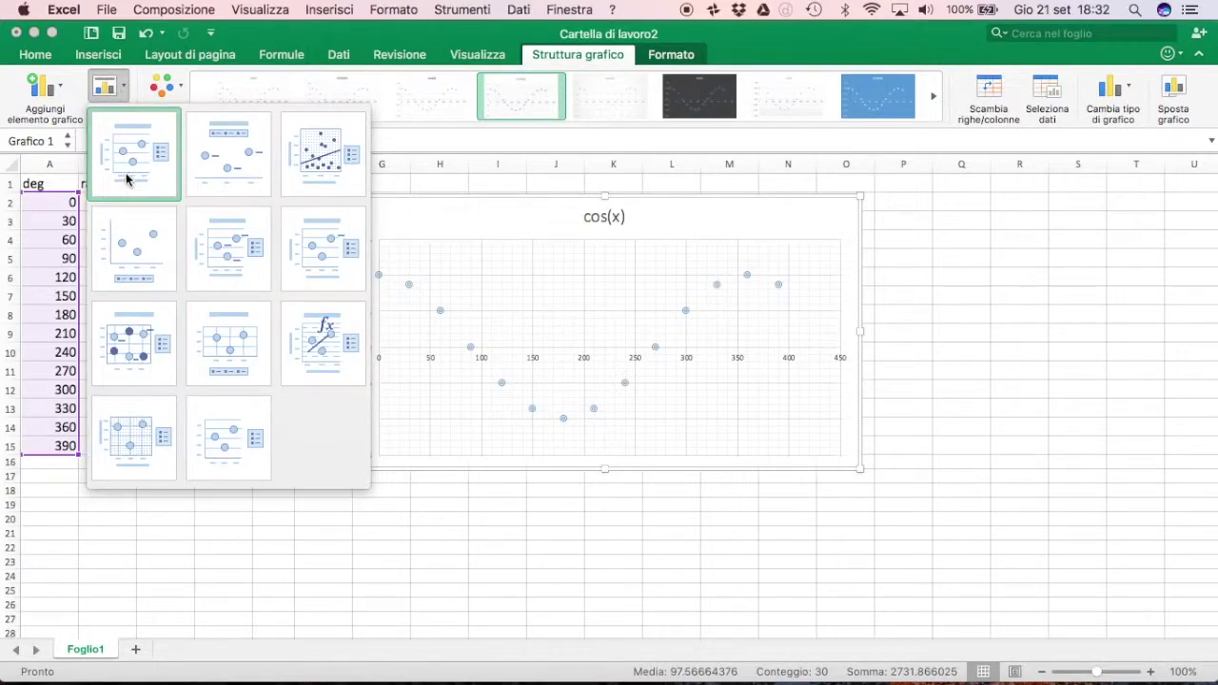
left_click(231, 348)
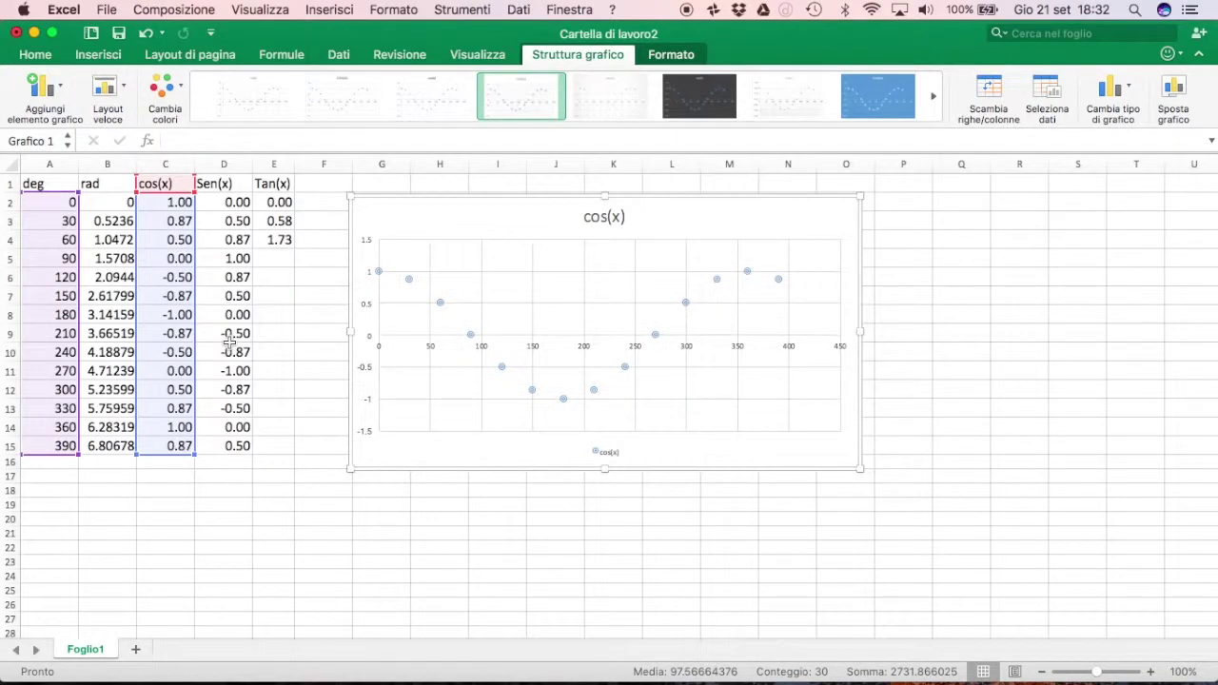
- Try the quick layout with axis titles and a linear trendline with its equation on the chart, and undo it
left_click(164, 88)
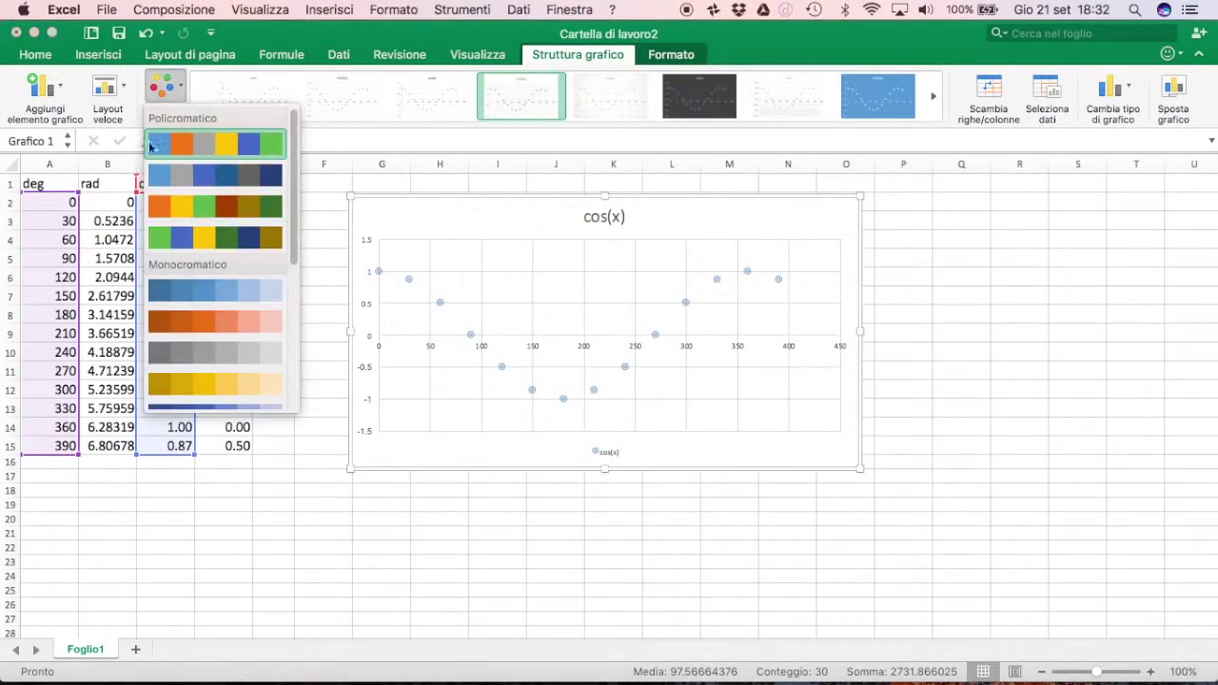
left_click(134, 95)
left_click(127, 91)
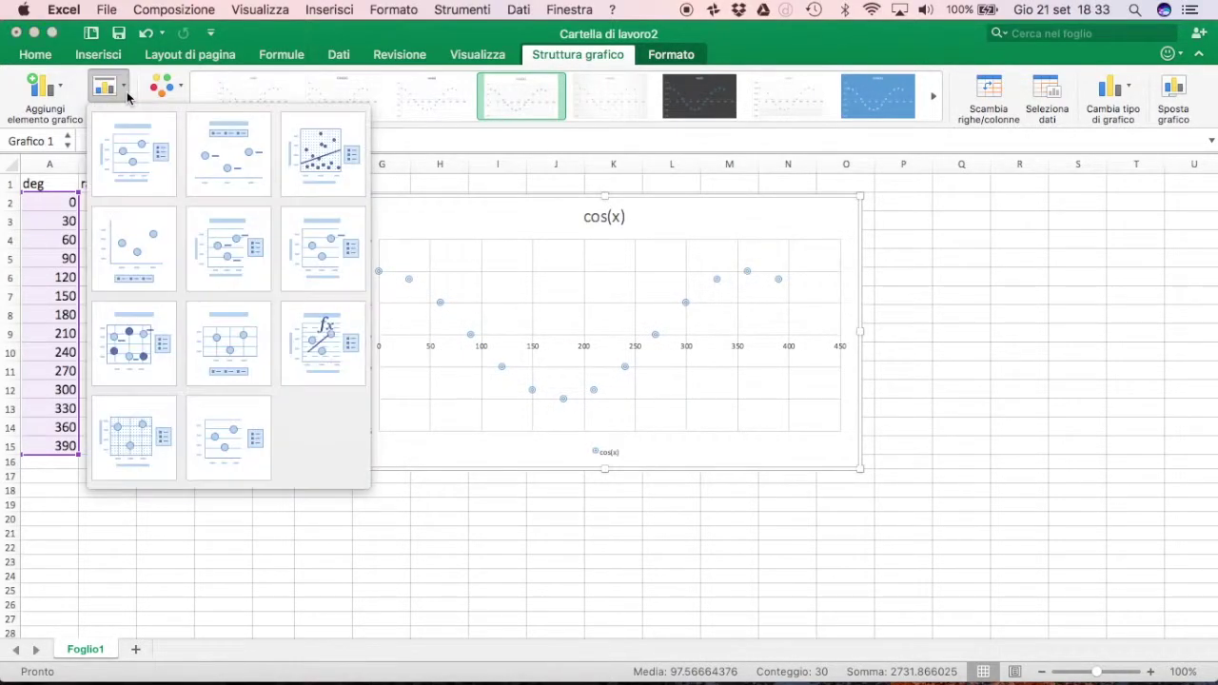
left_click(318, 345)
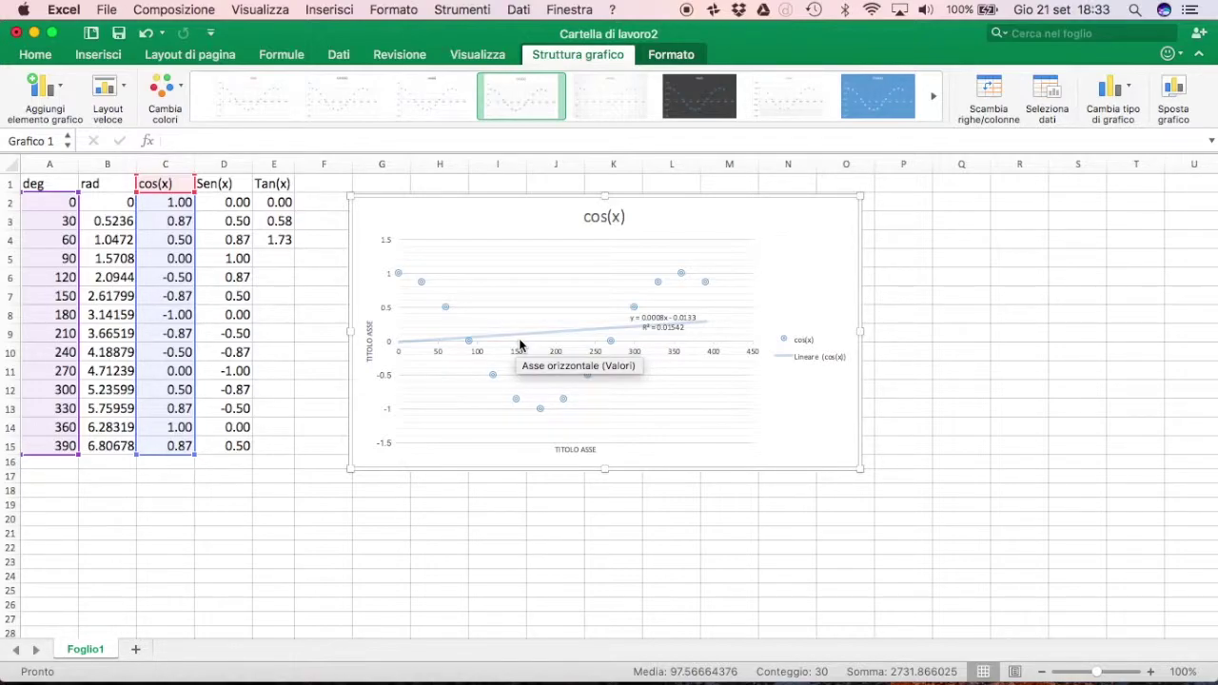
left_click(146, 33)
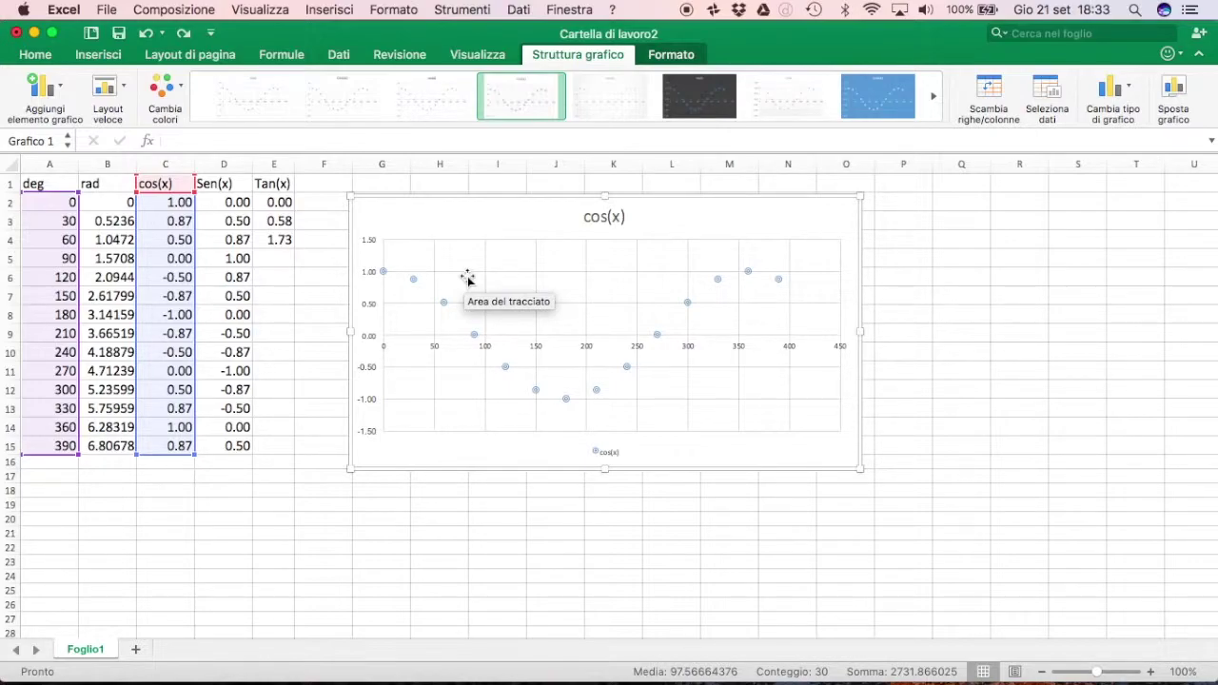
- Enlarge the cosine chart further, move it up to row 1 close to the table and deselect it
left_click_drag(861, 468, 959, 493)
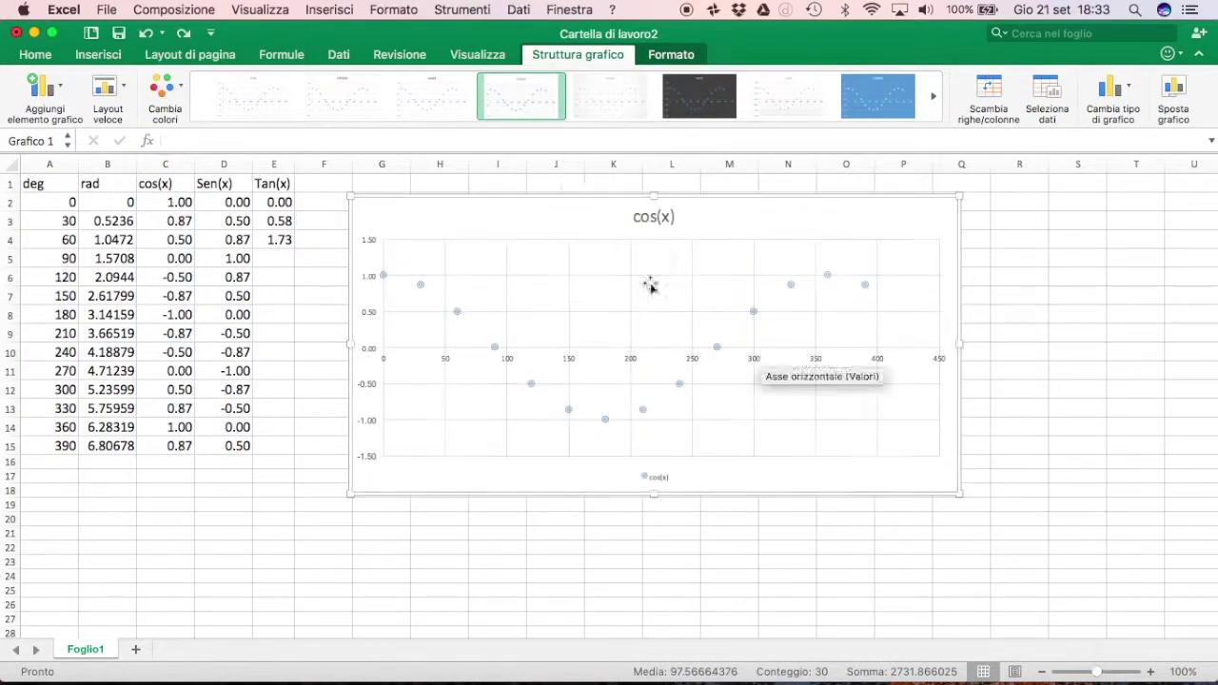
left_click_drag(554, 199, 521, 175)
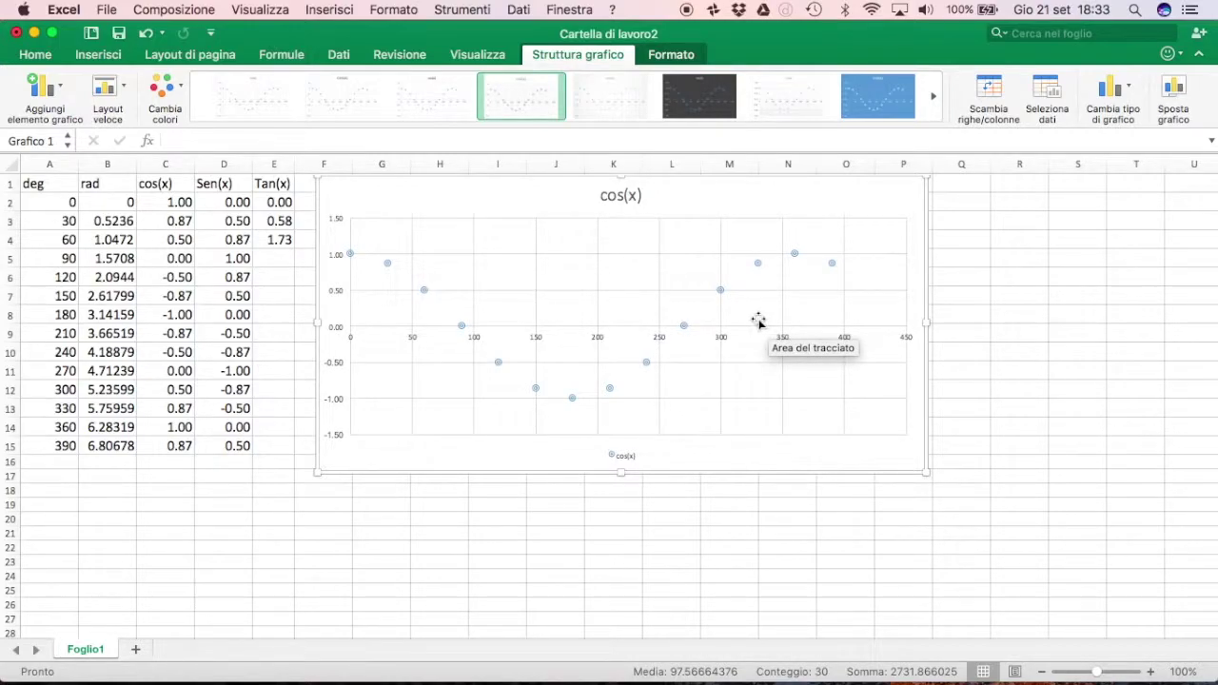
left_click(558, 544)
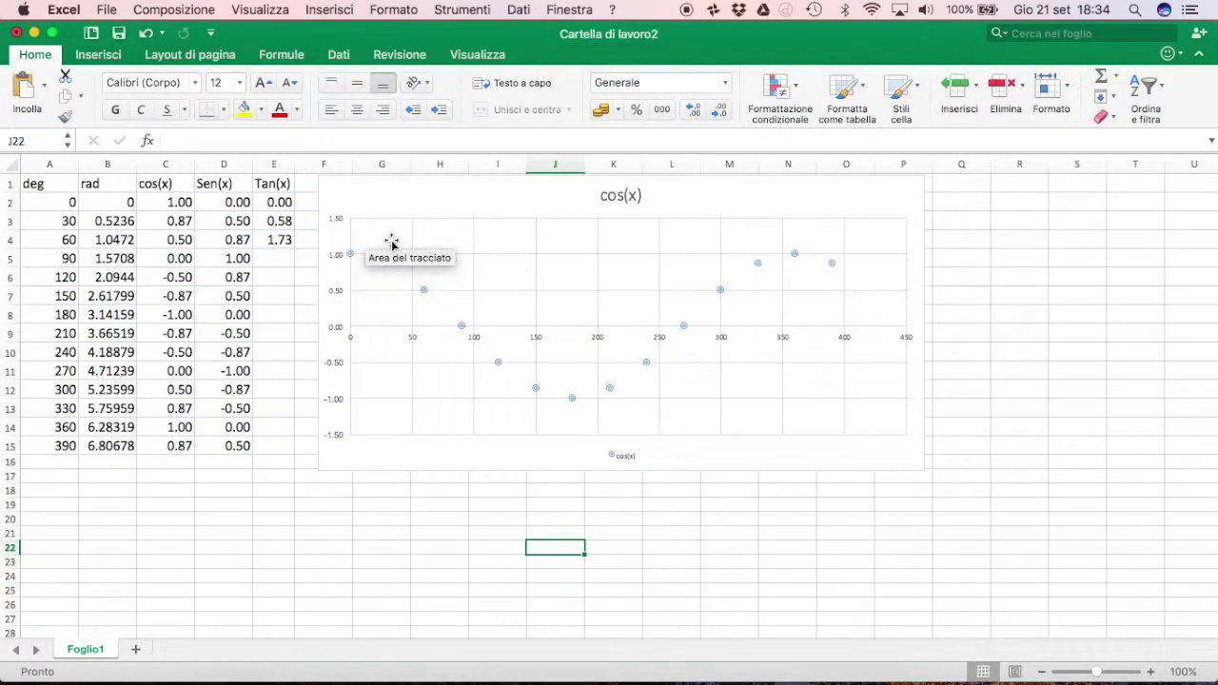